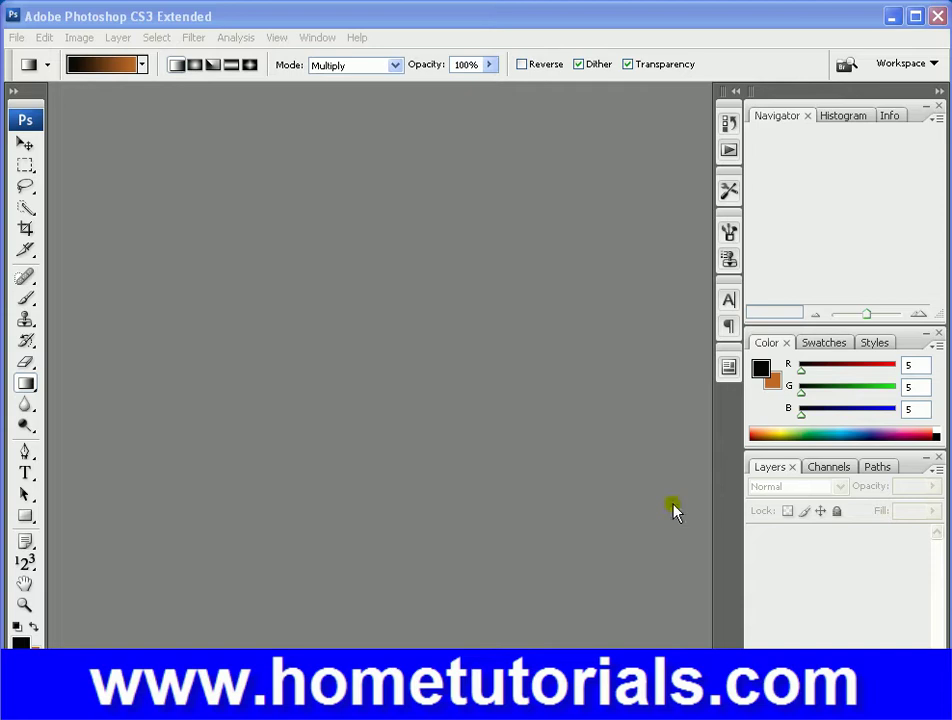
Open the File menu to reach the Scripts submenu
{"action": "left_click", "coordinate": [17, 37]}
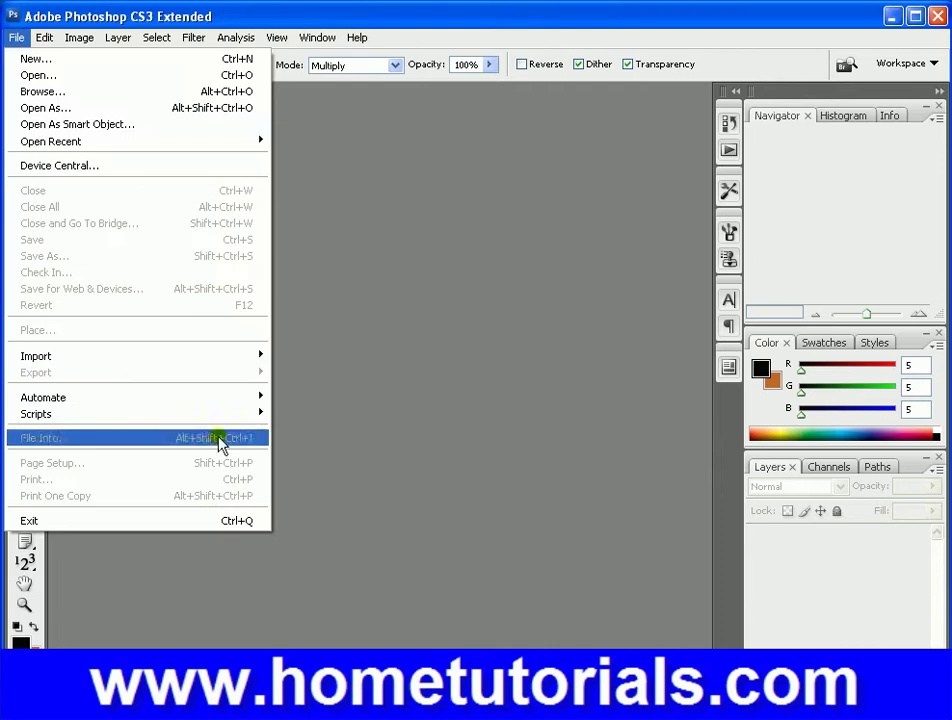
Launch the Image Processor script and cancel out of picking a source folder
{"action": "mouse_move", "coordinate": [222, 414]}
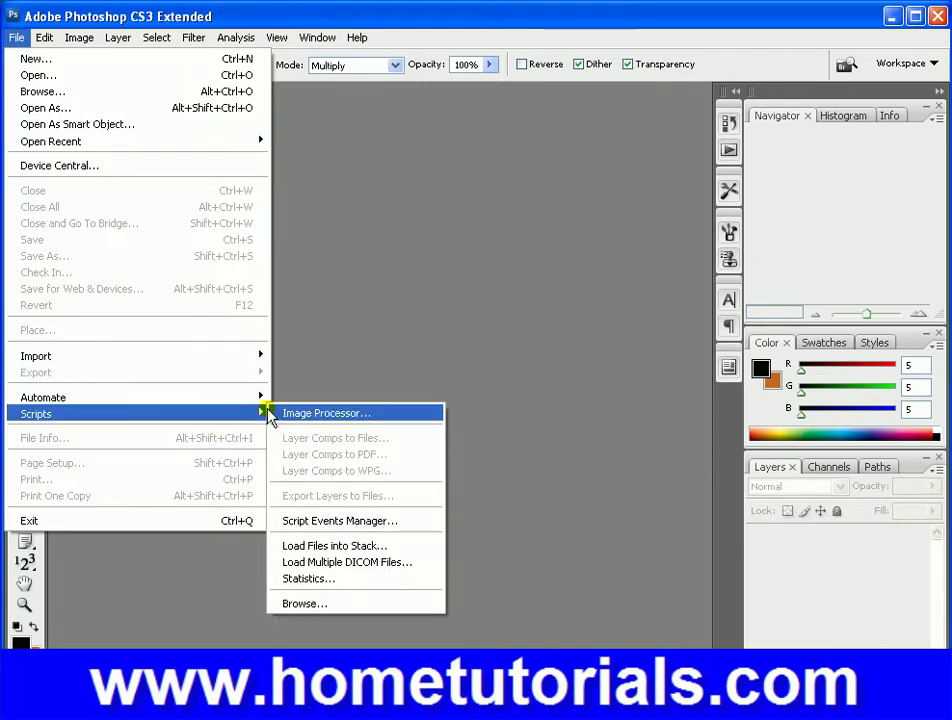
{"action": "left_click", "coordinate": [343, 415]}
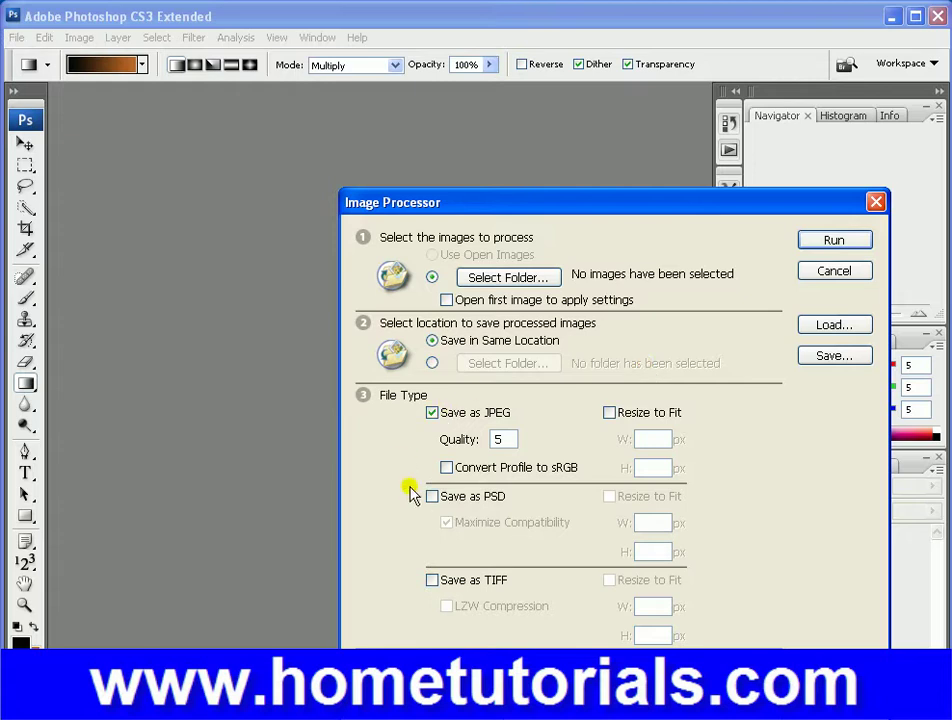
{"action": "left_click", "coordinate": [507, 280]}
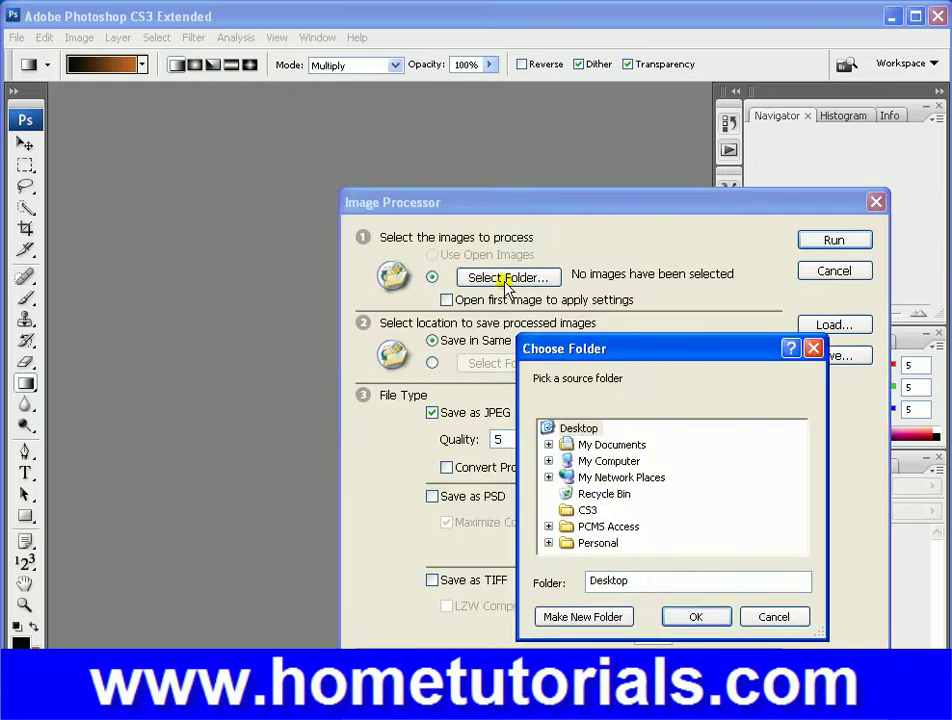
{"action": "left_click", "coordinate": [770, 620]}
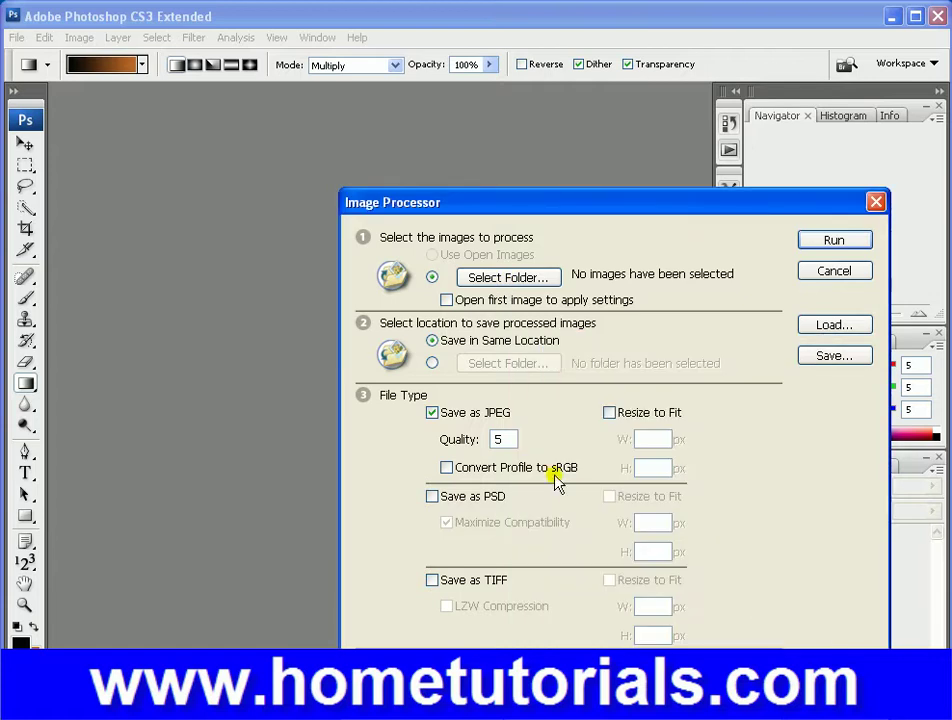
Try the destination, PSD and TIFF options, revert them, and cancel Image Processor
{"action": "left_click", "coordinate": [432, 363]}
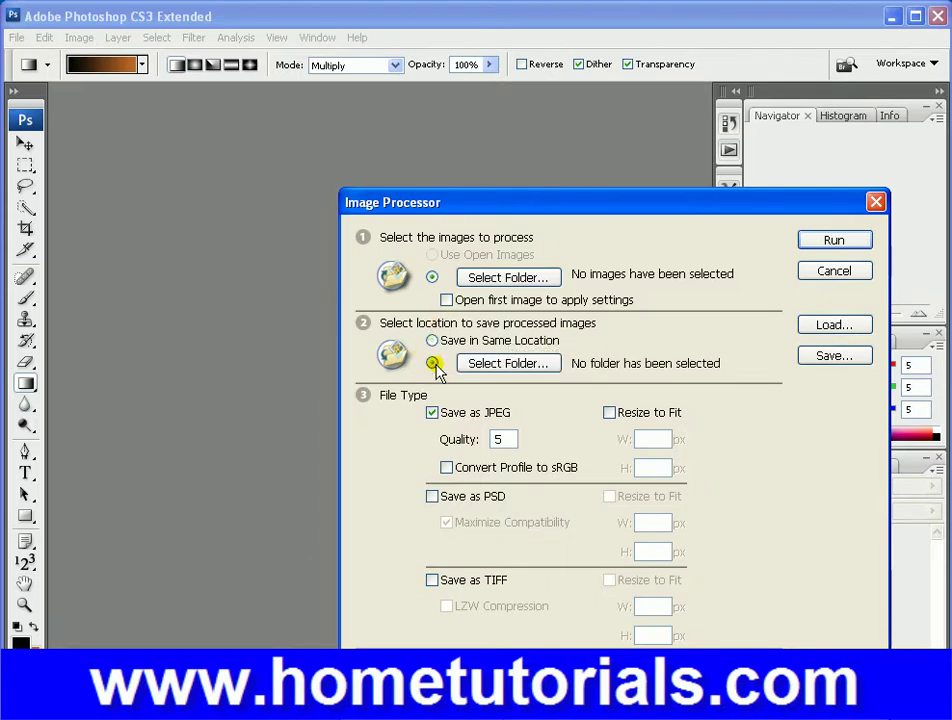
{"action": "left_click", "coordinate": [433, 342]}
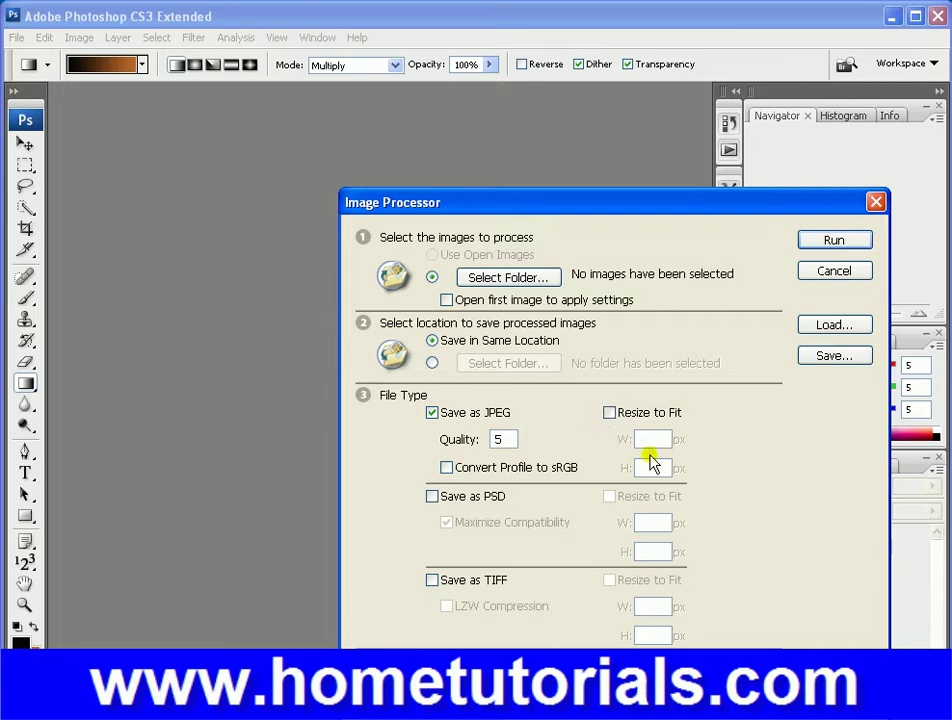
{"action": "left_click", "coordinate": [432, 497]}
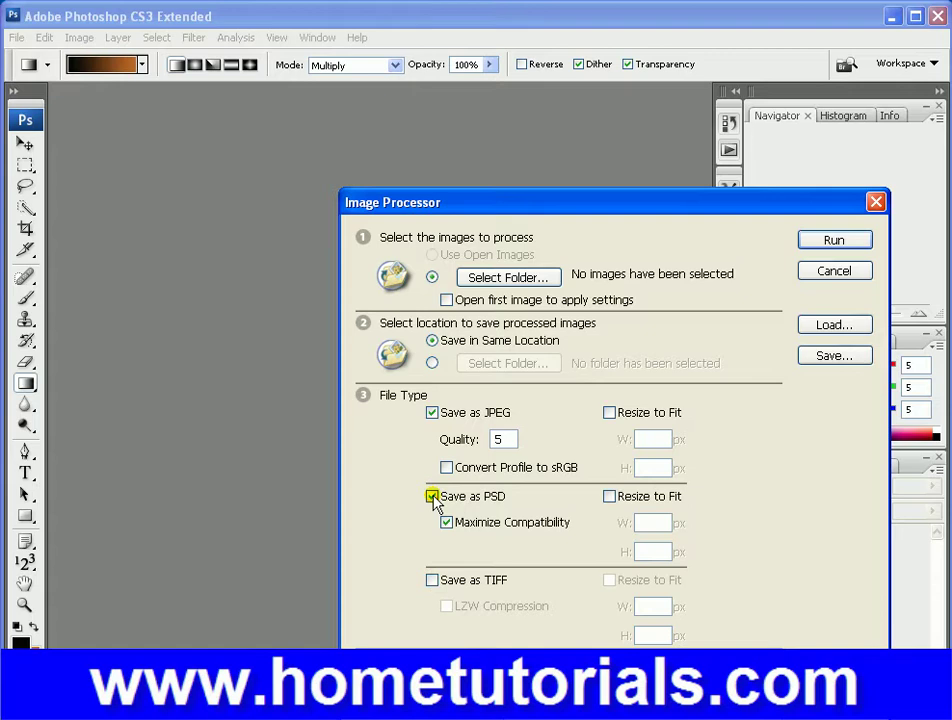
{"action": "left_click", "coordinate": [432, 580]}
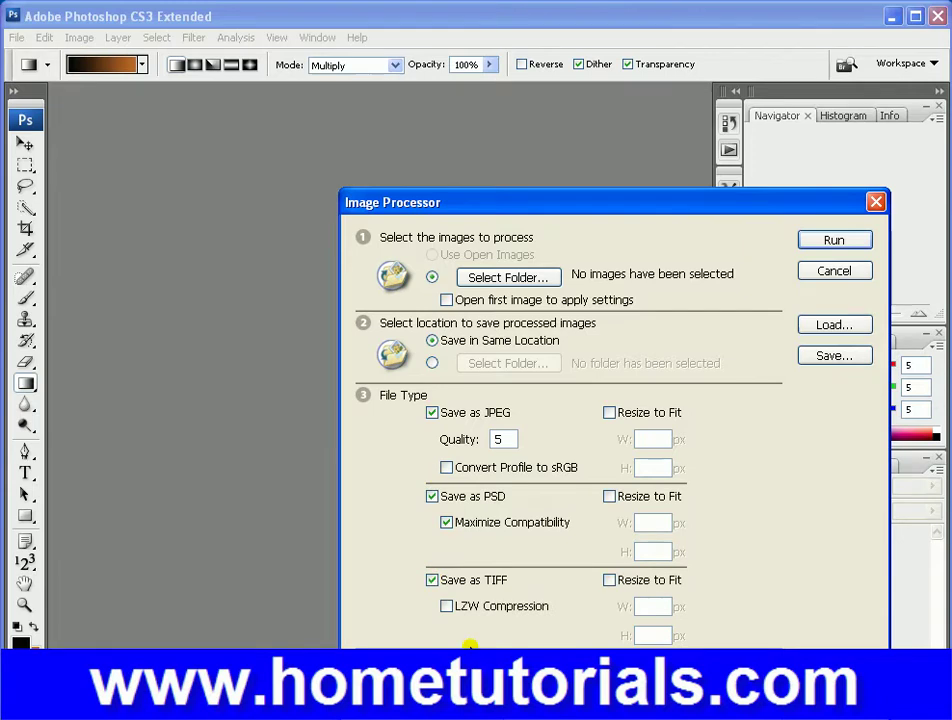
{"action": "left_click", "coordinate": [433, 581]}
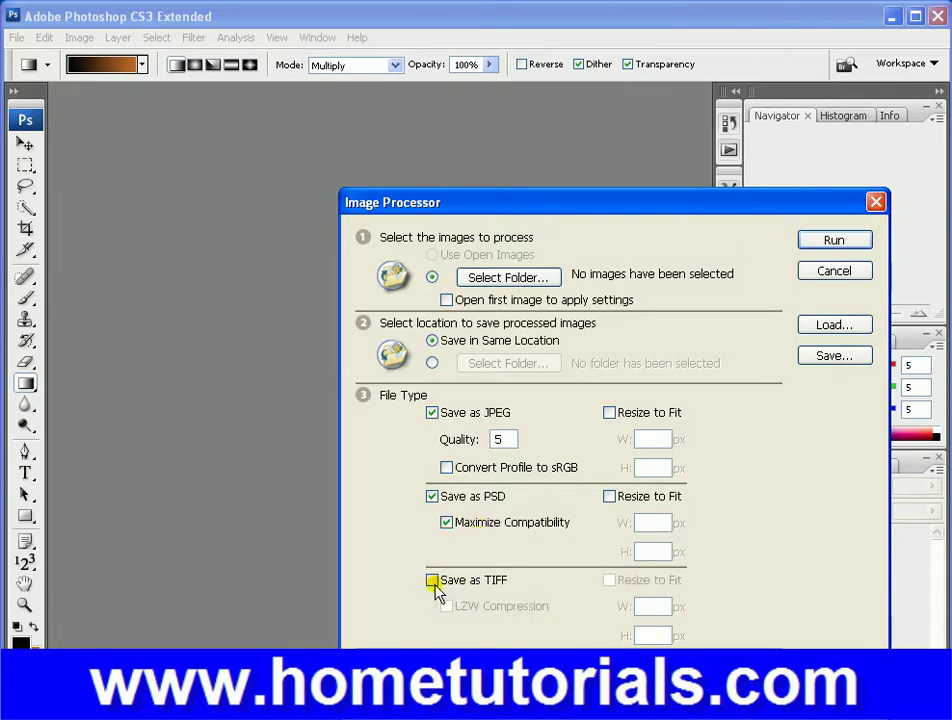
{"action": "left_click", "coordinate": [434, 499]}
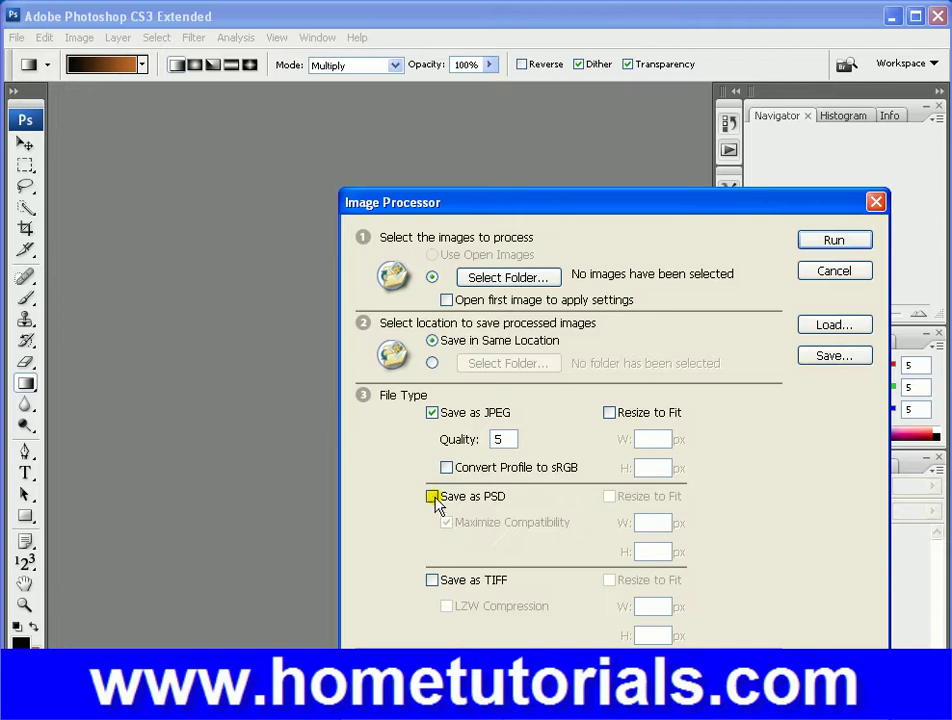
{"action": "left_click", "coordinate": [818, 270]}
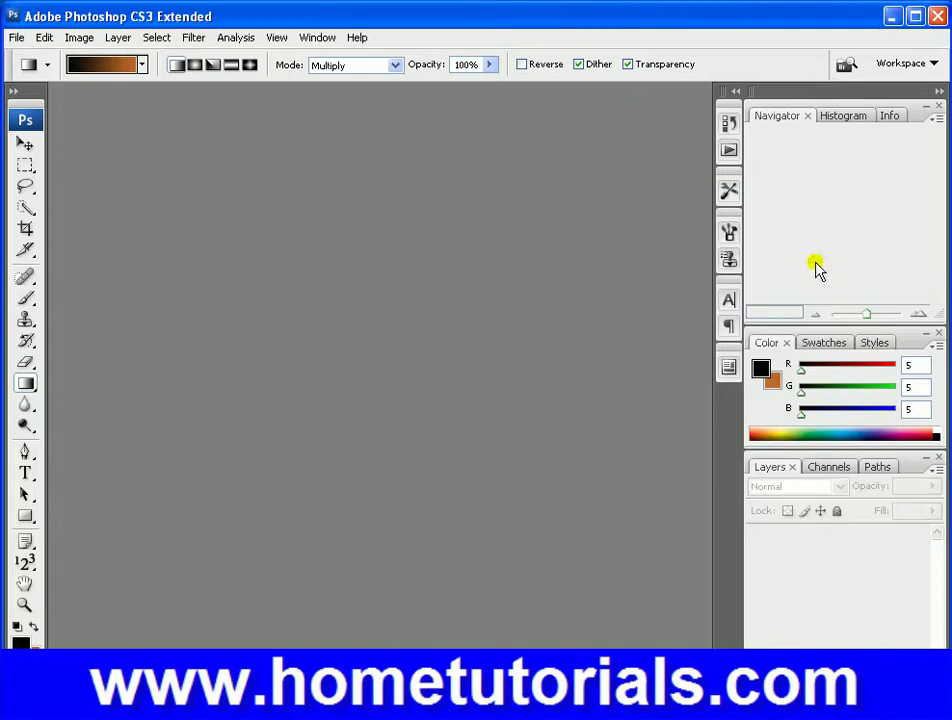
Use File > Scripts > Browse to open Smart Objects.psd from Bridge
{"action": "left_click", "coordinate": [15, 38]}
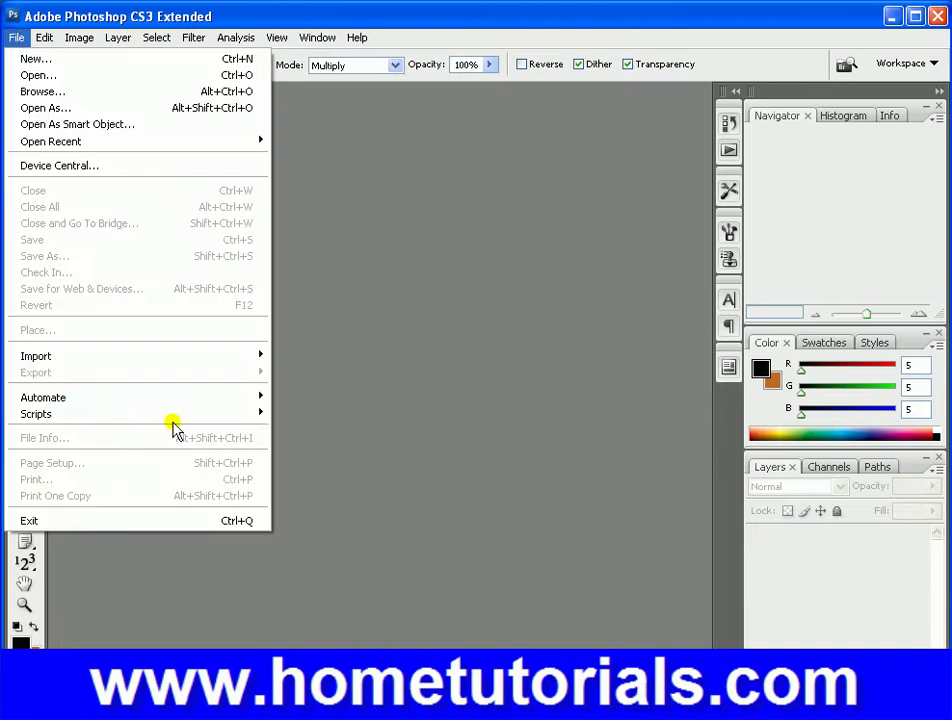
{"action": "mouse_move", "coordinate": [176, 419]}
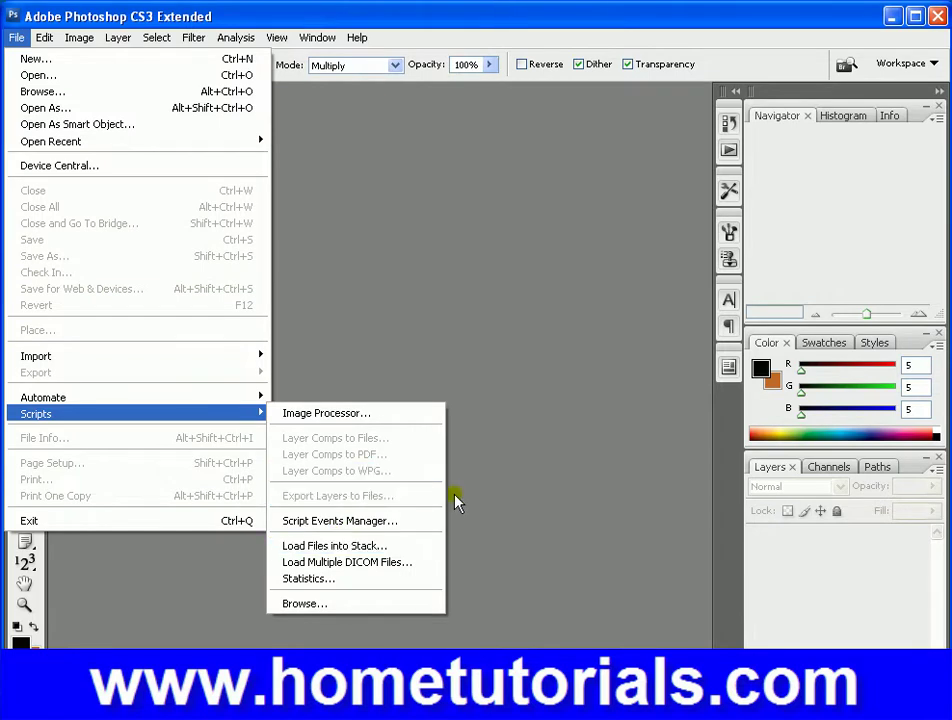
{"action": "left_click", "coordinate": [522, 407]}
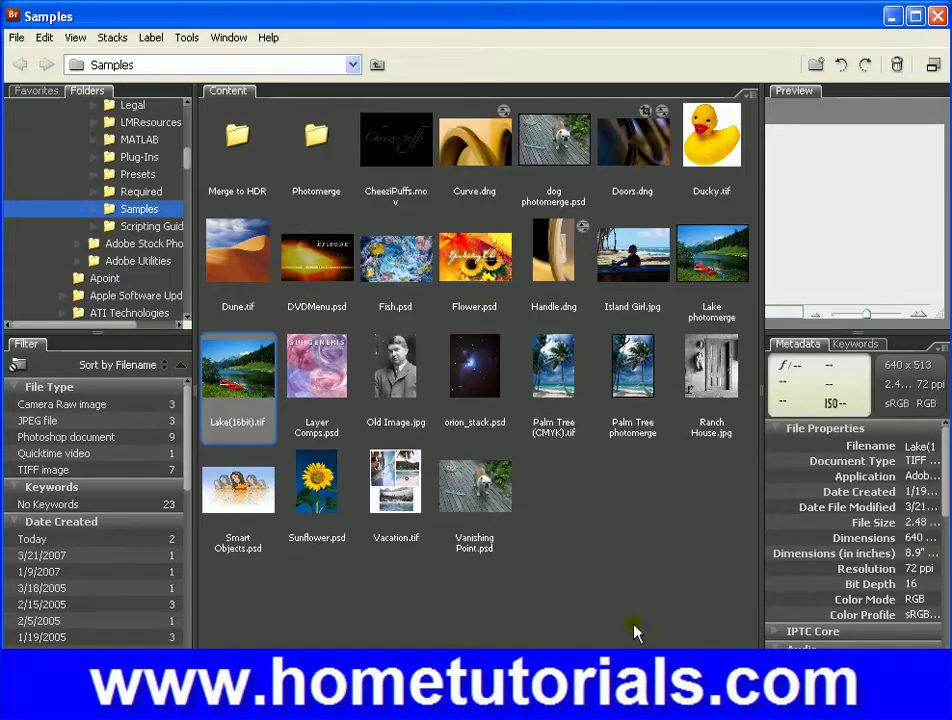
{"action": "double_click", "coordinate": [228, 488]}
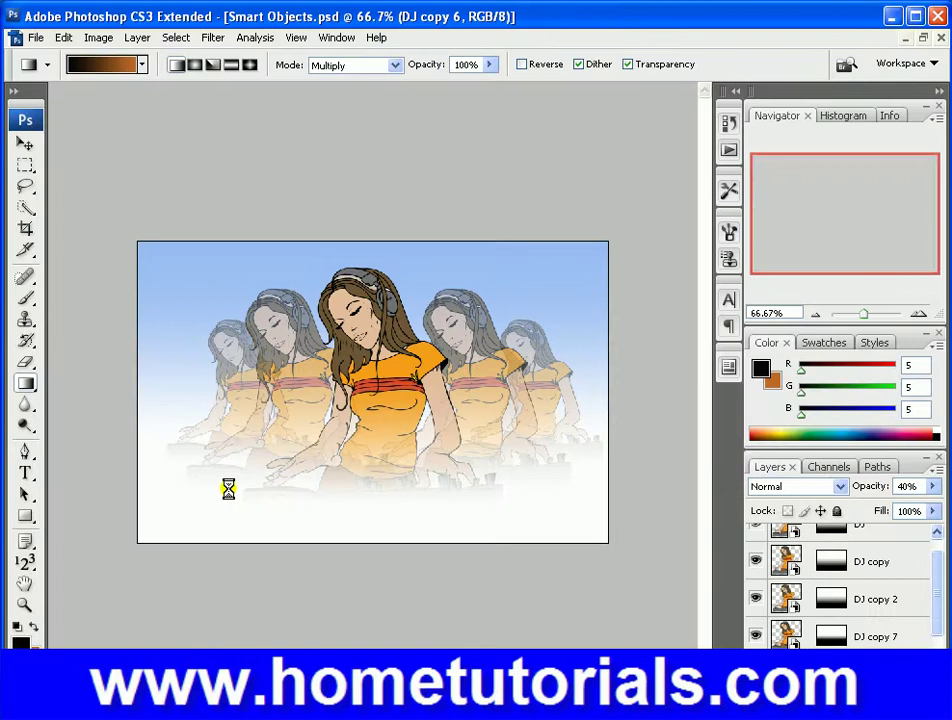
Choose File > Scripts > Export Layers to Files
{"action": "left_click", "coordinate": [36, 37]}
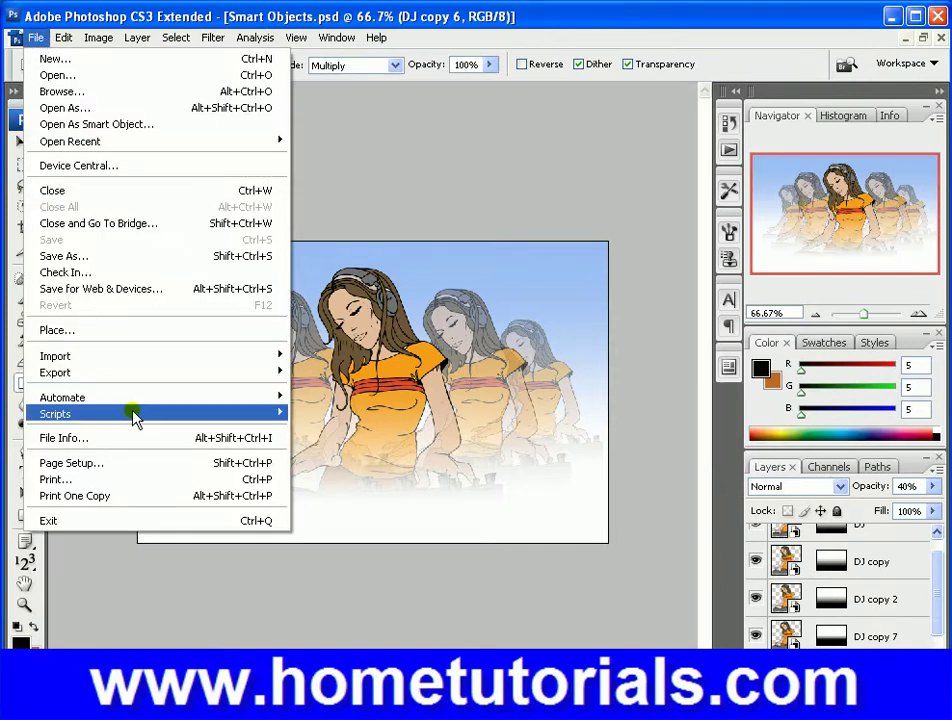
{"action": "mouse_move", "coordinate": [133, 417]}
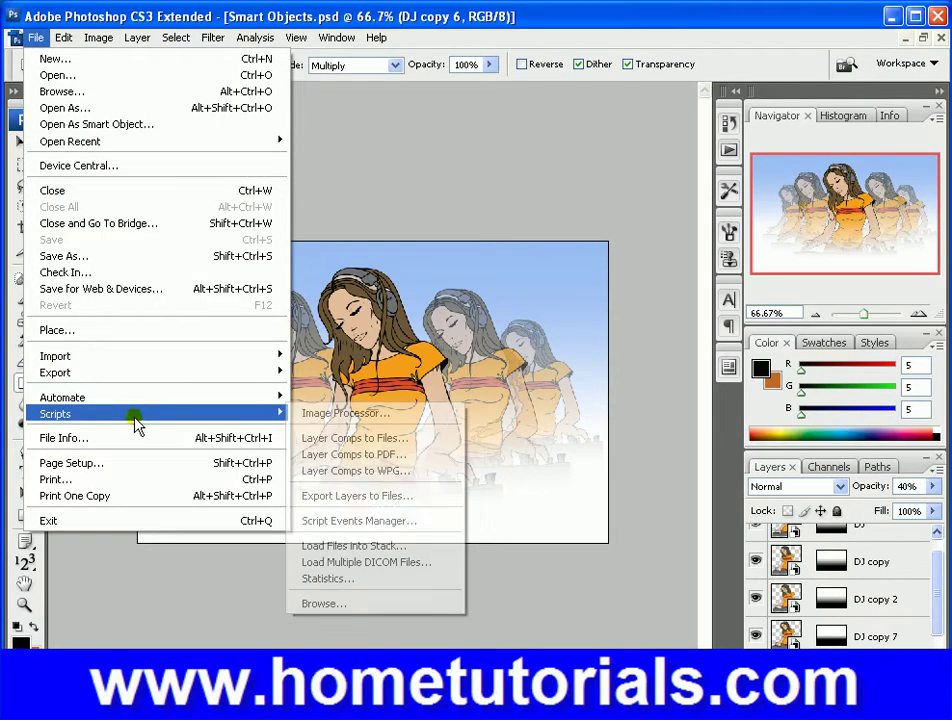
{"action": "left_click", "coordinate": [355, 496]}
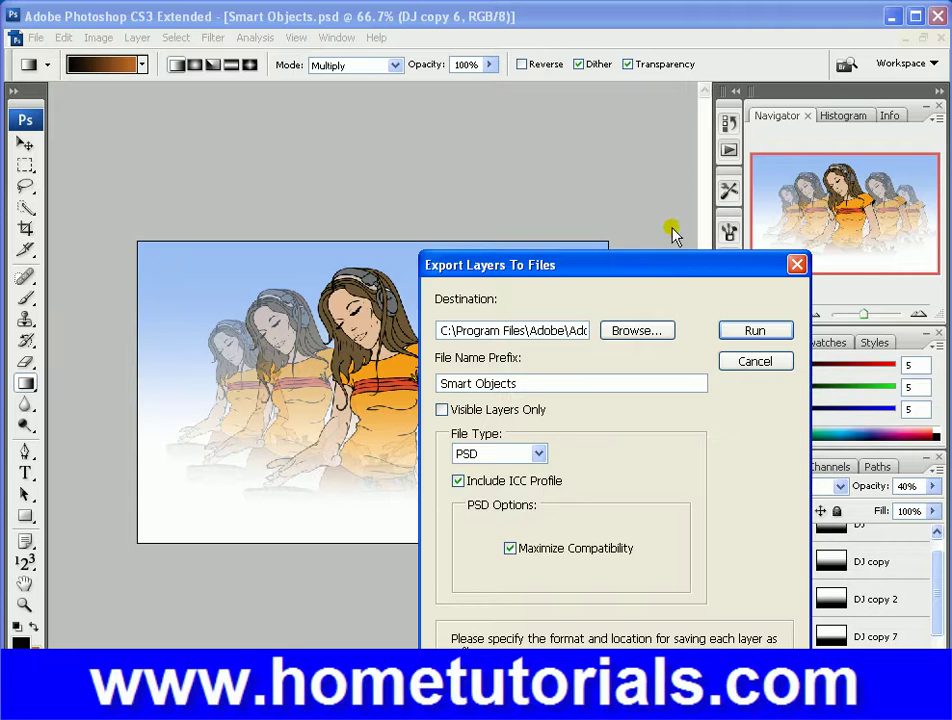
Move the Export Layers To Files dialog, keep PSD as File Type, and cancel without exporting
{"action": "left_click_drag", "start_coordinate": [671, 259], "coordinate": [545, 210]}
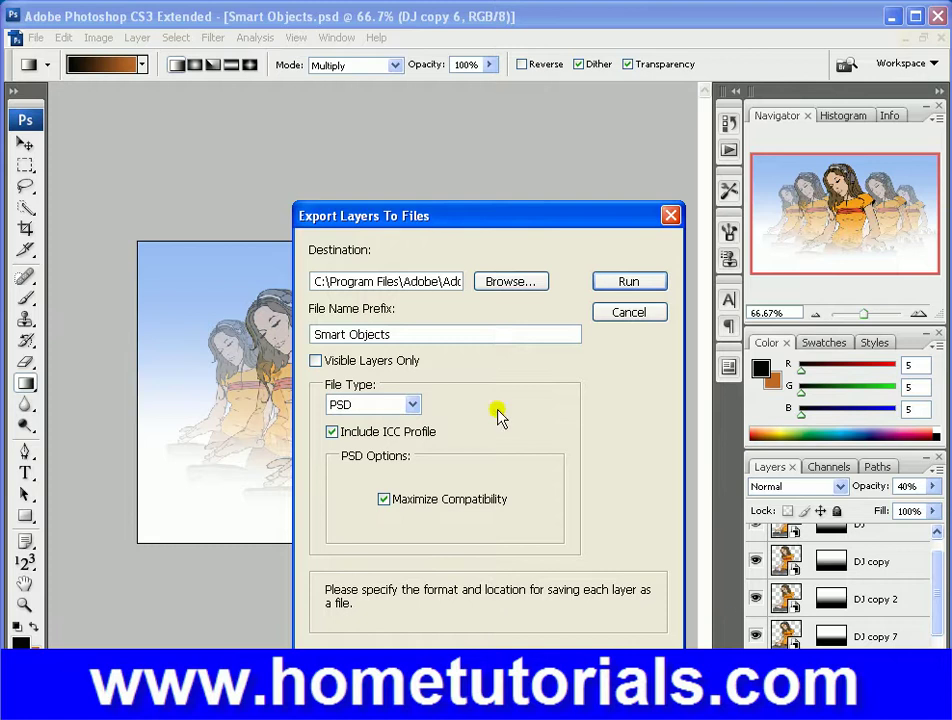
{"action": "left_click", "coordinate": [411, 405]}
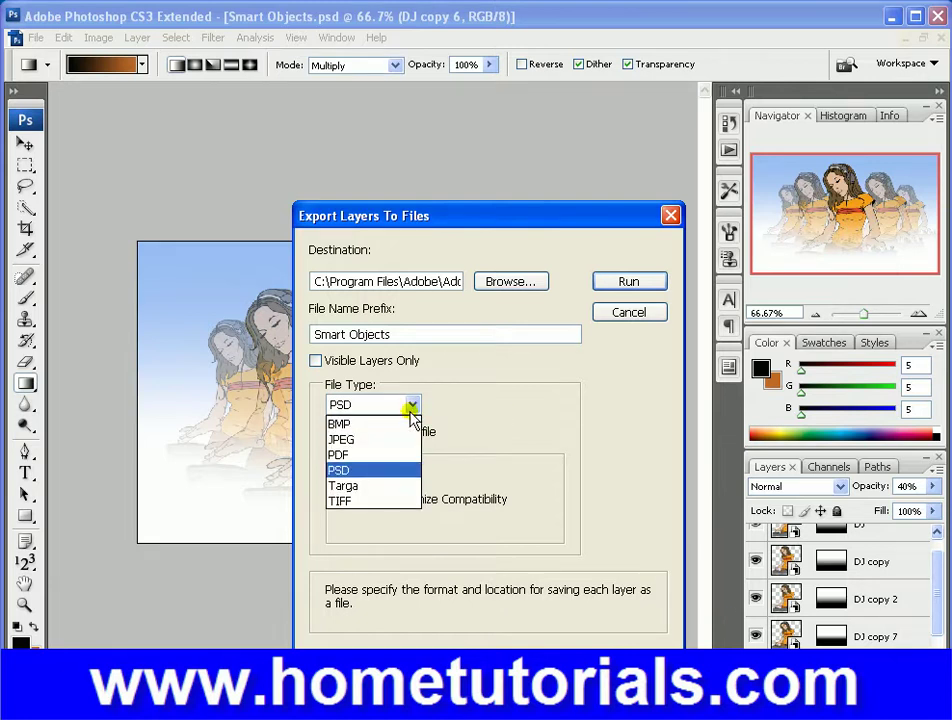
{"action": "left_click", "coordinate": [410, 410]}
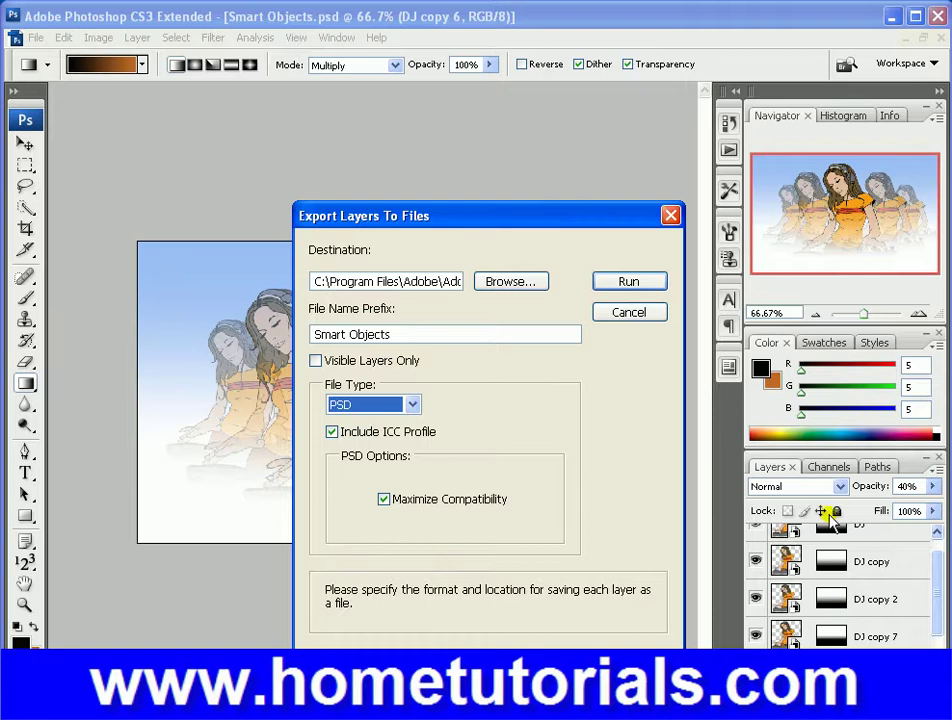
{"action": "left_click", "coordinate": [614, 314]}
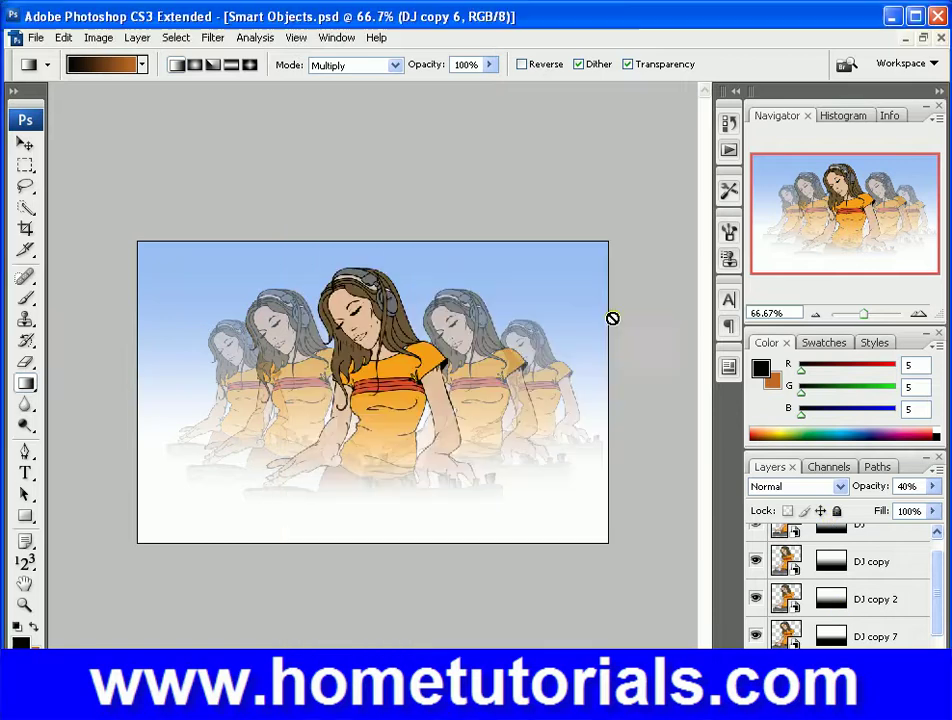
Choose File > Scripts > Load Files into Stack to bring up Load Layers
{"action": "left_click", "coordinate": [33, 37]}
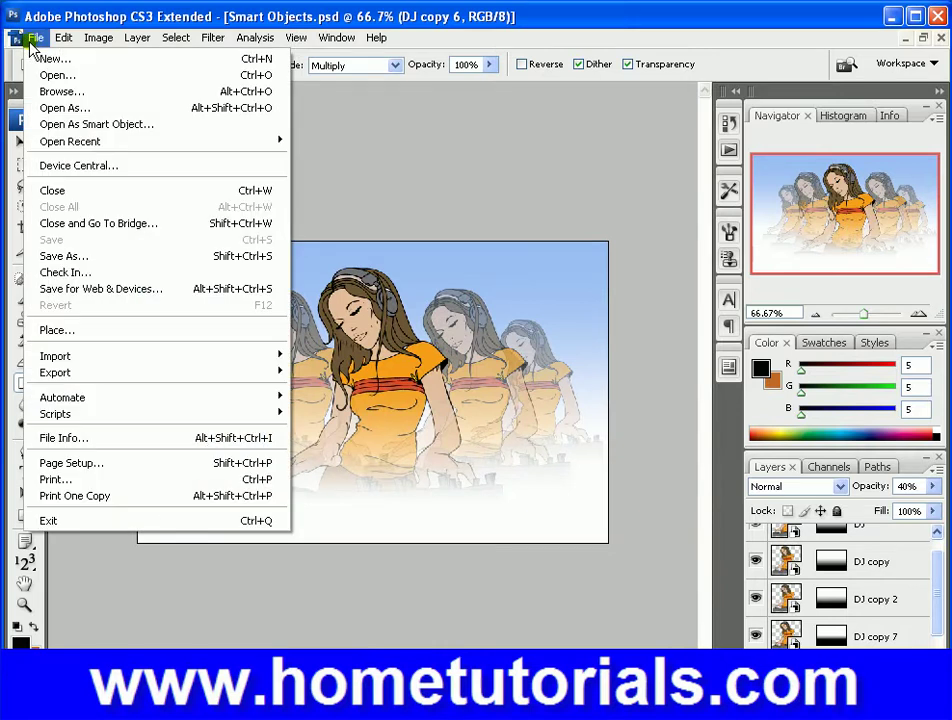
{"action": "mouse_move", "coordinate": [210, 414]}
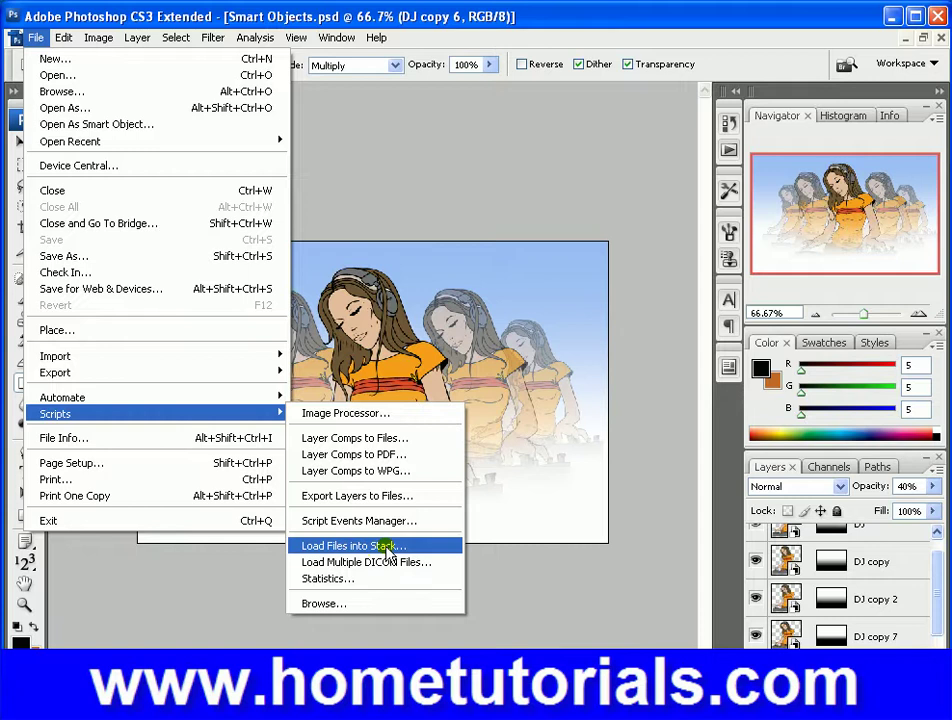
{"action": "left_click", "coordinate": [388, 553]}
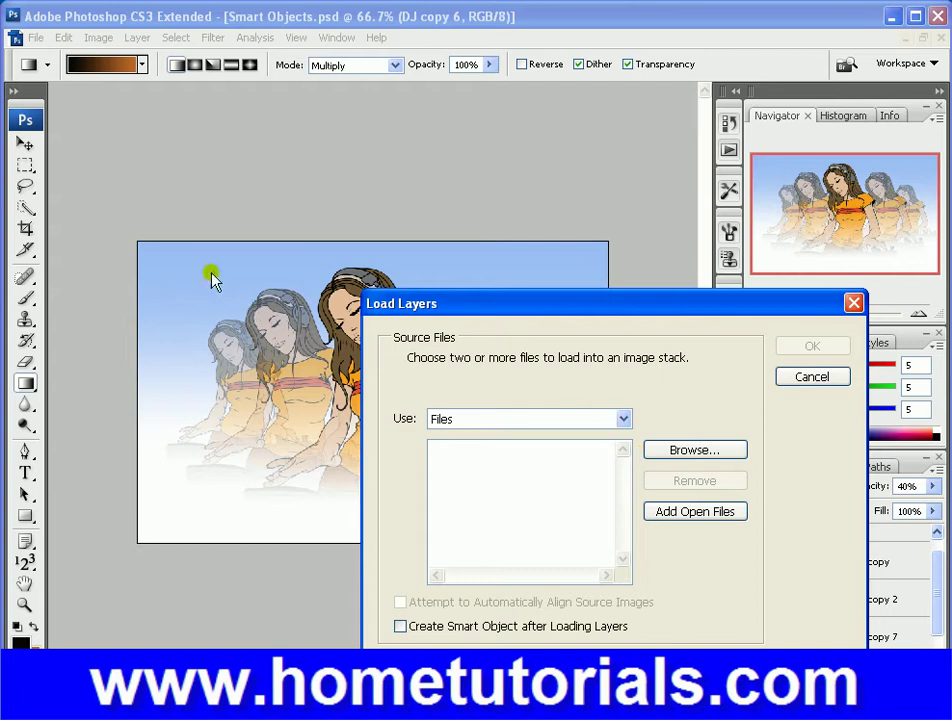
Add Fish.psd, Old Image.jpg and Lake(16bit).tif to the Load Layers file list
{"action": "left_click", "coordinate": [656, 451]}
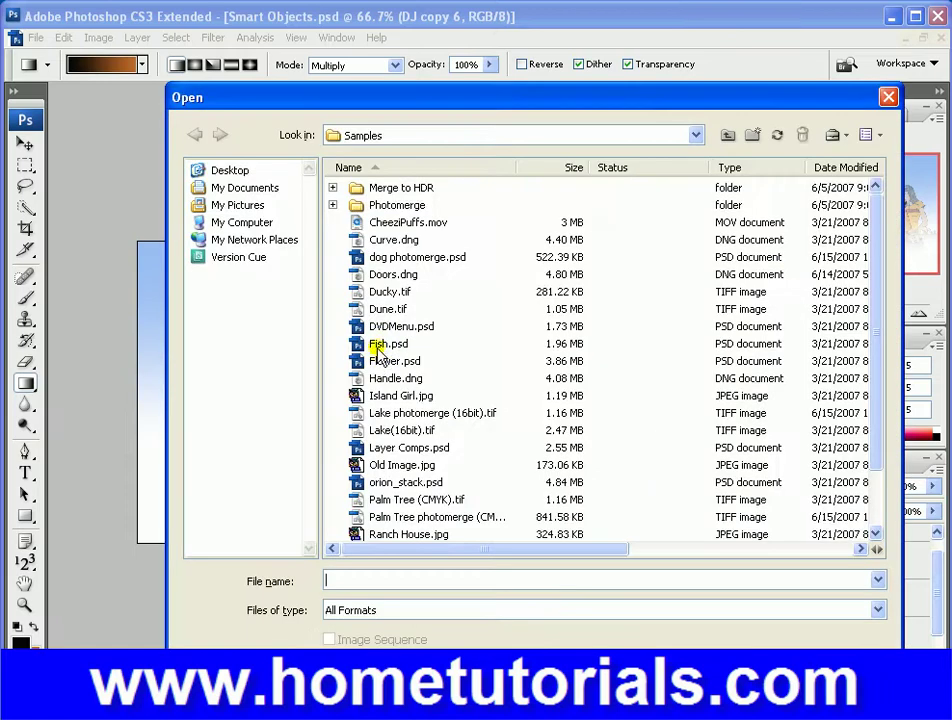
{"action": "double_click", "coordinate": [378, 345]}
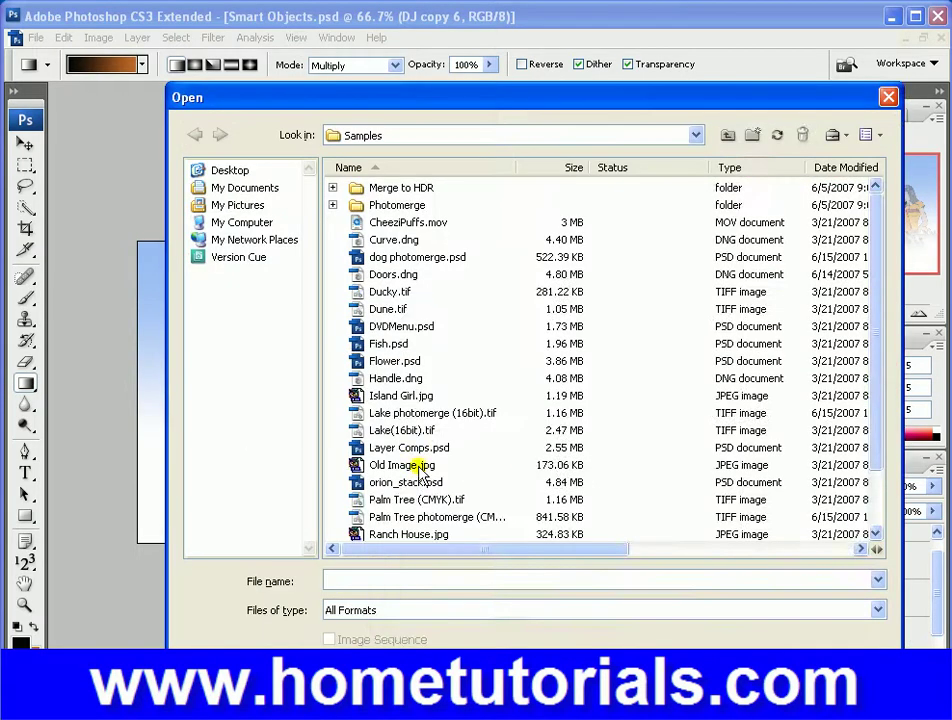
{"action": "double_click", "coordinate": [416, 463]}
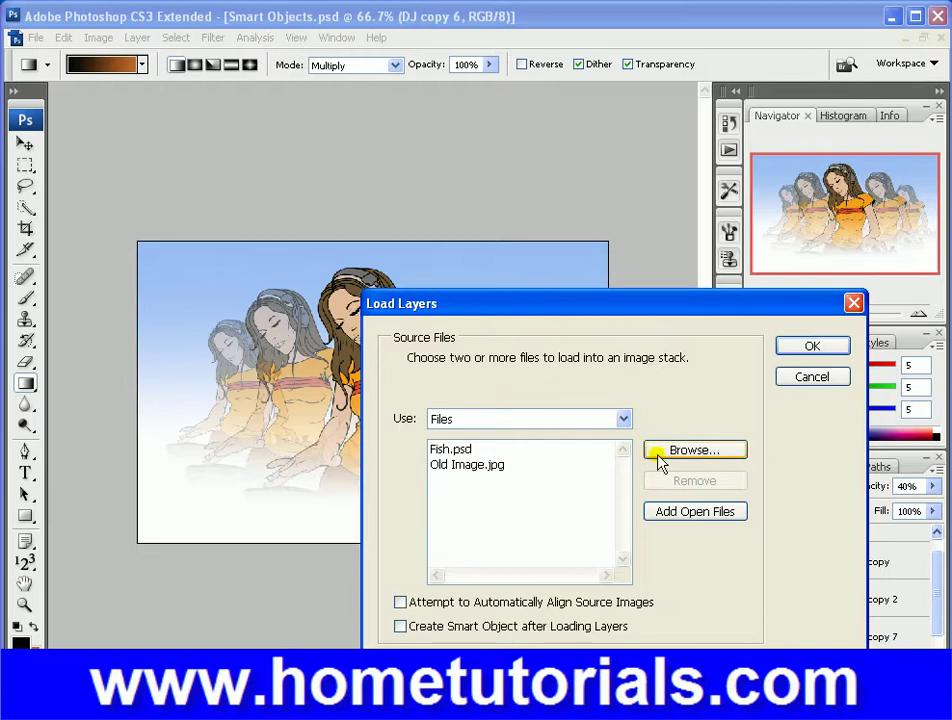
{"action": "left_click", "coordinate": [659, 458]}
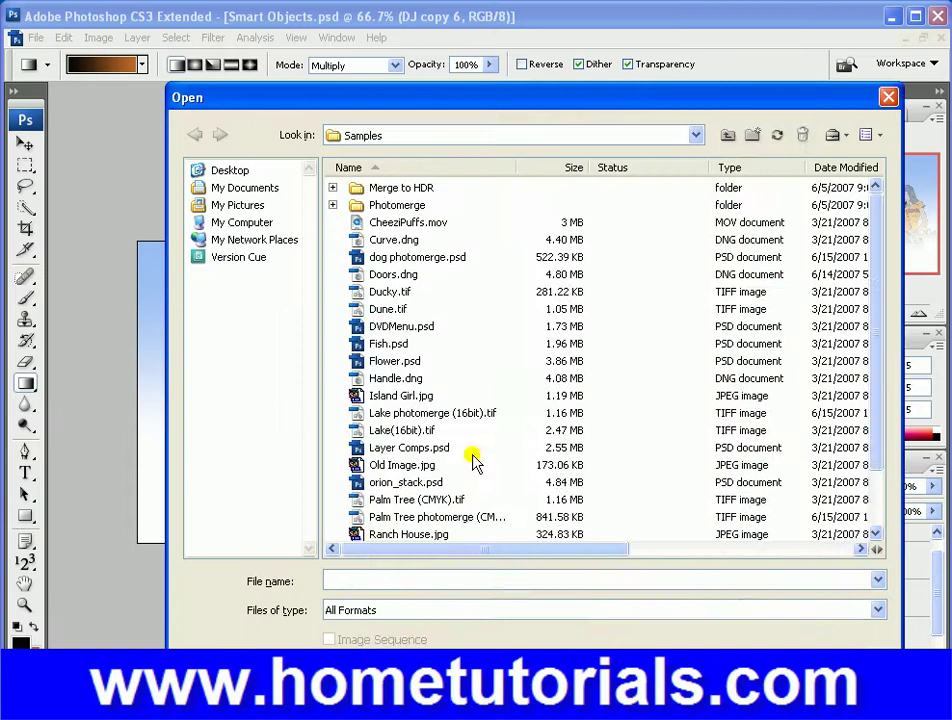
{"action": "double_click", "coordinate": [392, 428]}
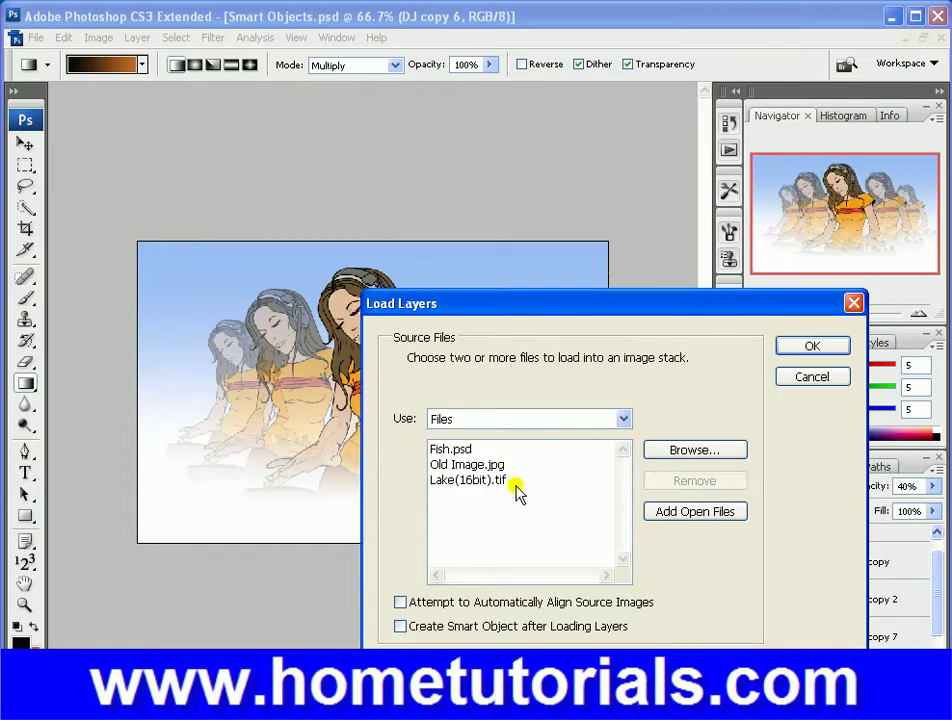
Remove Old Image.jpg, add Palm Tree (CMYK).tif, and leave Create Smart Object unchecked
{"action": "left_click", "coordinate": [505, 465]}
{"action": "left_click", "coordinate": [667, 482]}
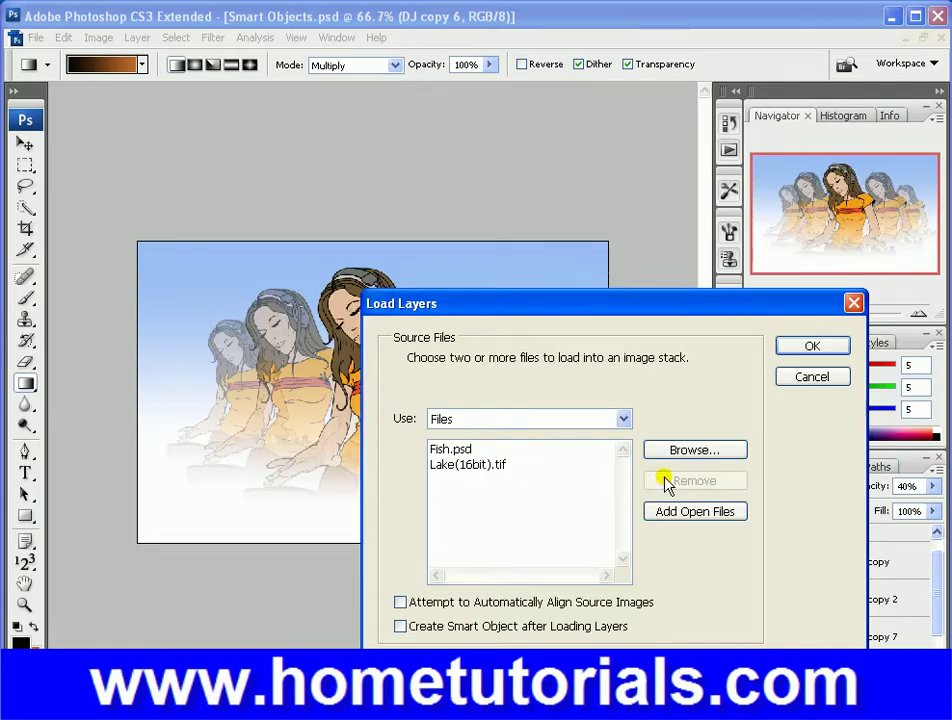
{"action": "left_click", "coordinate": [665, 450]}
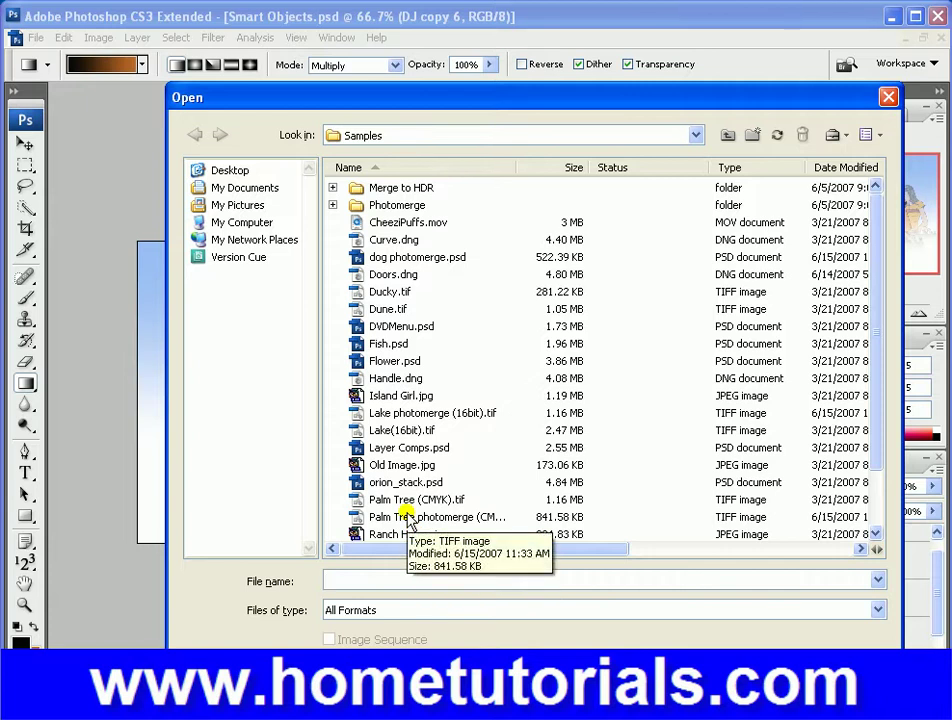
{"action": "double_click", "coordinate": [405, 500]}
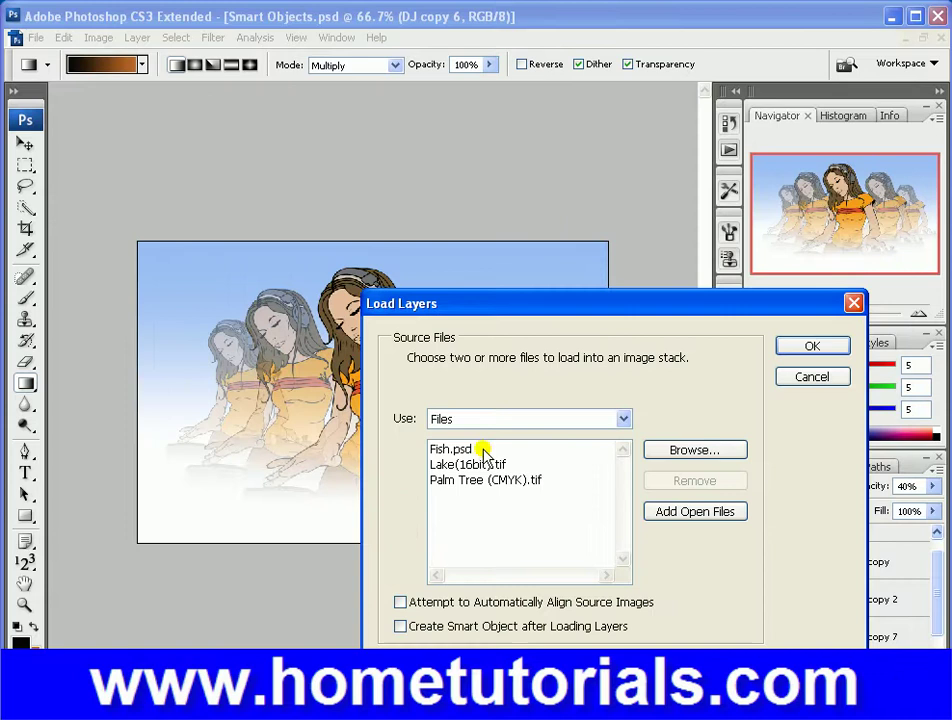
{"action": "left_click", "coordinate": [400, 627]}
{"action": "left_click", "coordinate": [485, 628]}
Run Load Layers to build the three-layer Untitled1 document, then point at File > Scripts
{"action": "left_click", "coordinate": [818, 350]}
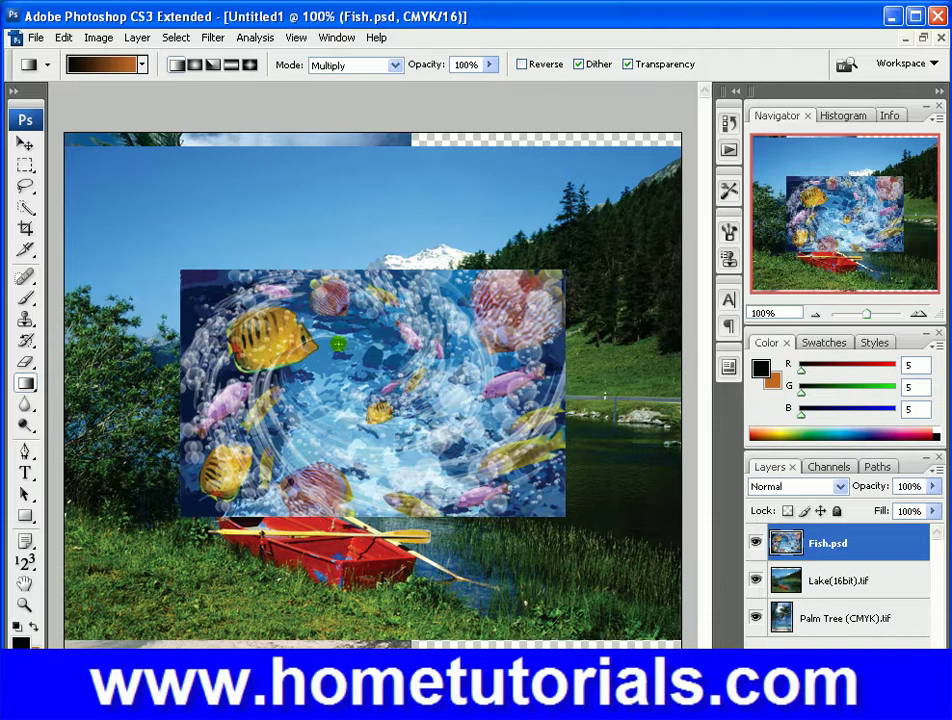
{"action": "left_click", "coordinate": [32, 40]}
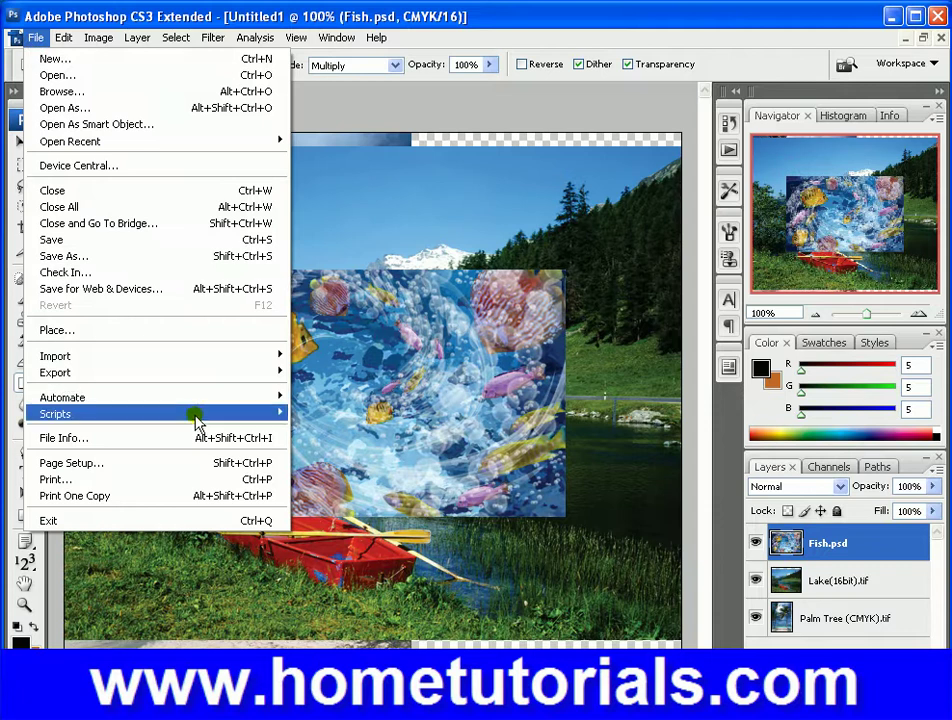
{"action": "mouse_move", "coordinate": [197, 418]}
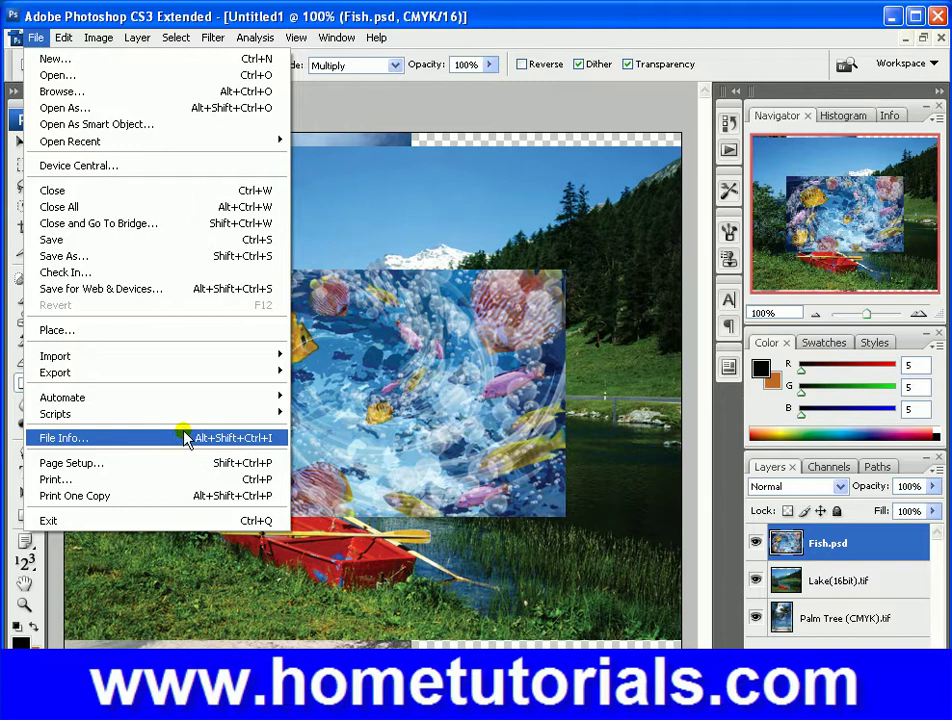
{"action": "left_click", "coordinate": [183, 431]}
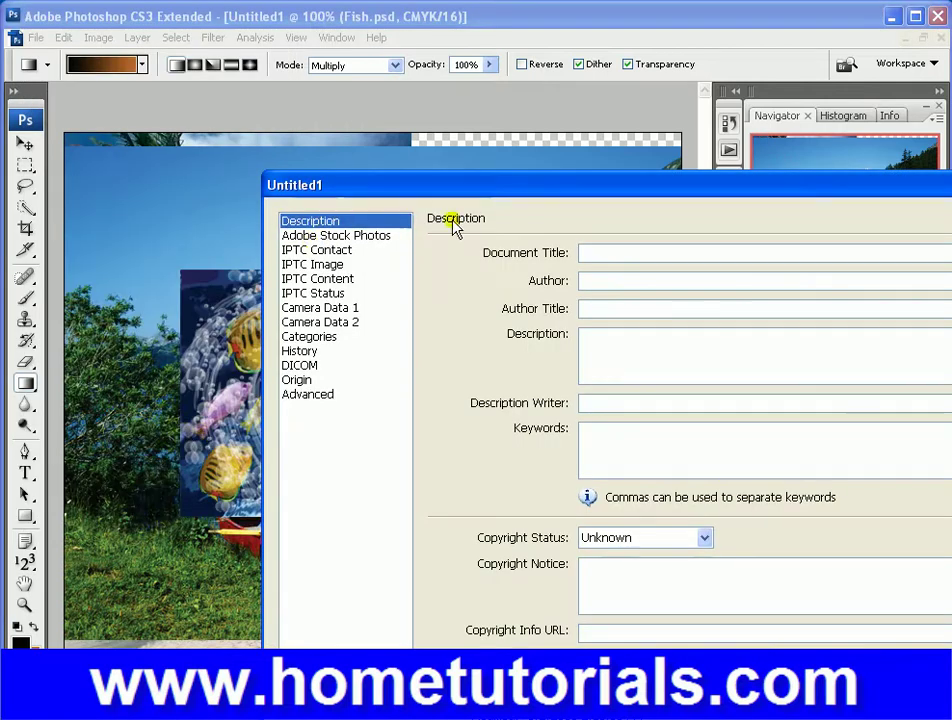
{"action": "left_click", "coordinate": [626, 253]}
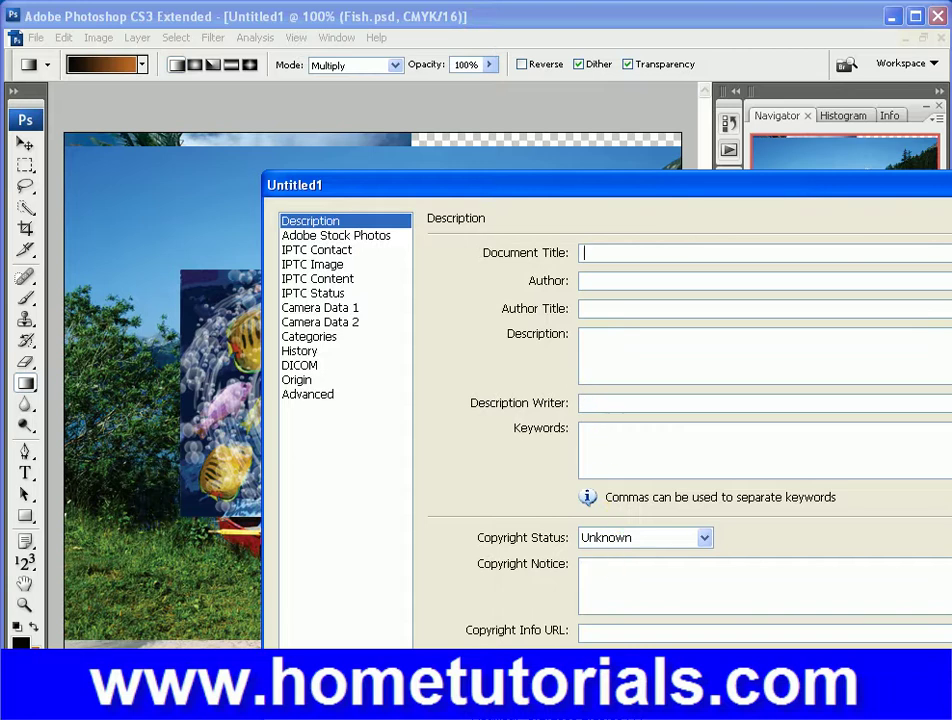
{"action": "left_click", "coordinate": [314, 237]}
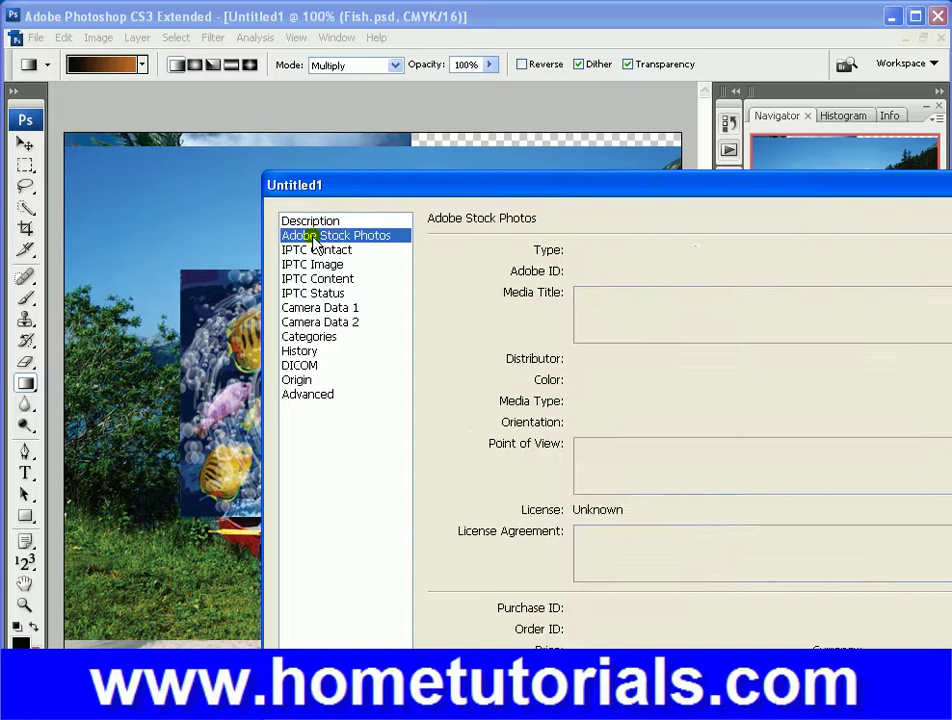
{"action": "key", "text": "Down"}
{"action": "key", "text": "Down"}
{"action": "key", "text": "Down"}
{"action": "key", "text": "Down"}
{"action": "key", "text": "Down"}
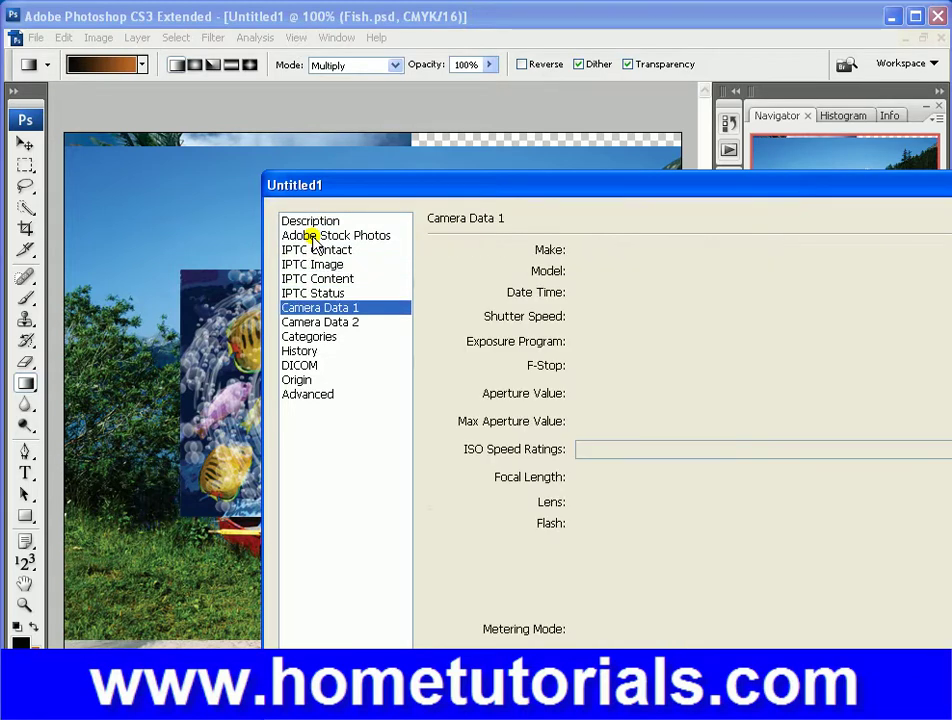
{"action": "key", "text": "Down"}
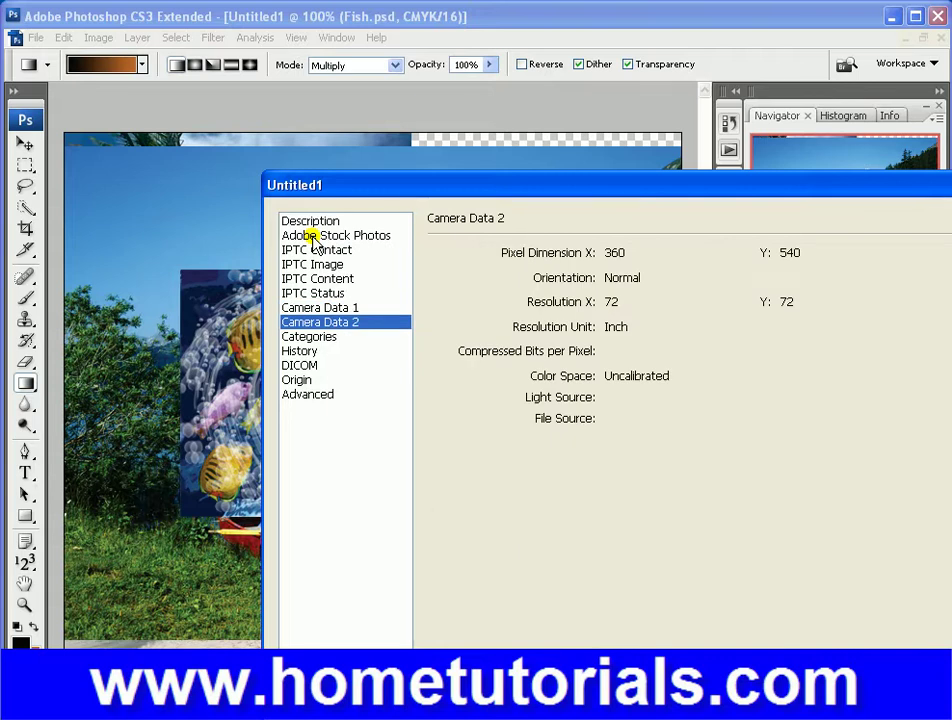
{"action": "key", "text": "Down"}
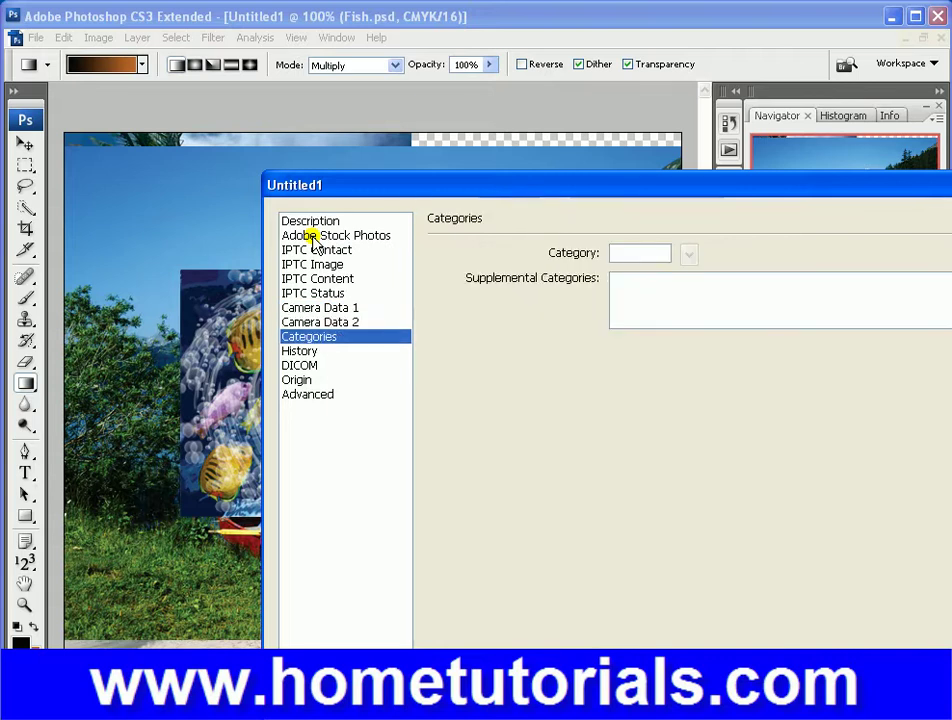
{"action": "key", "text": "Down"}
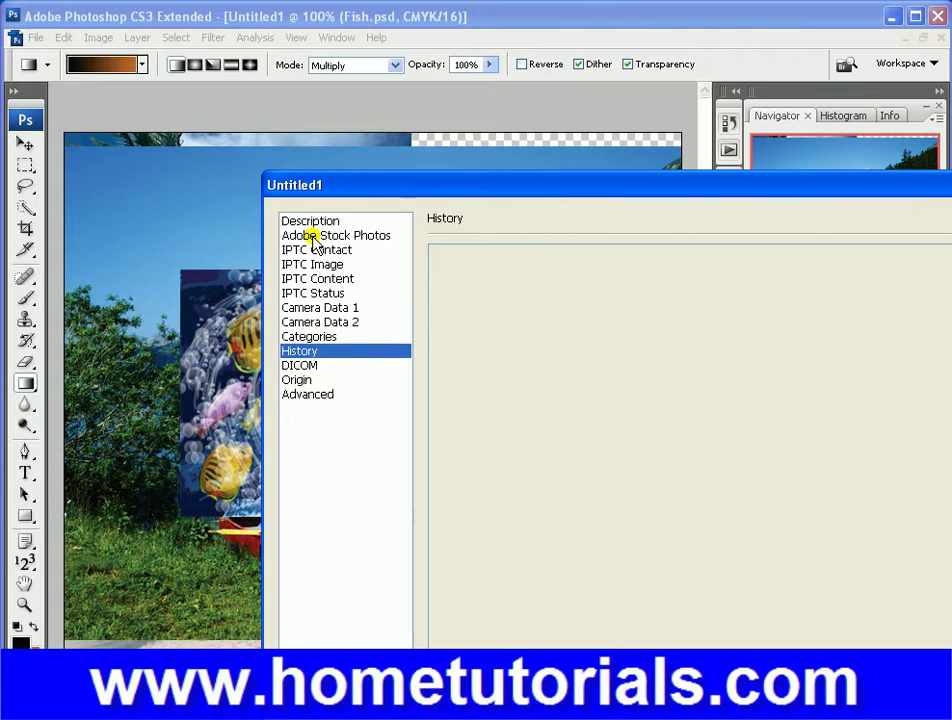
{"action": "key", "text": "Down"}
{"action": "key", "text": "Down"}
{"action": "key", "text": "Down"}
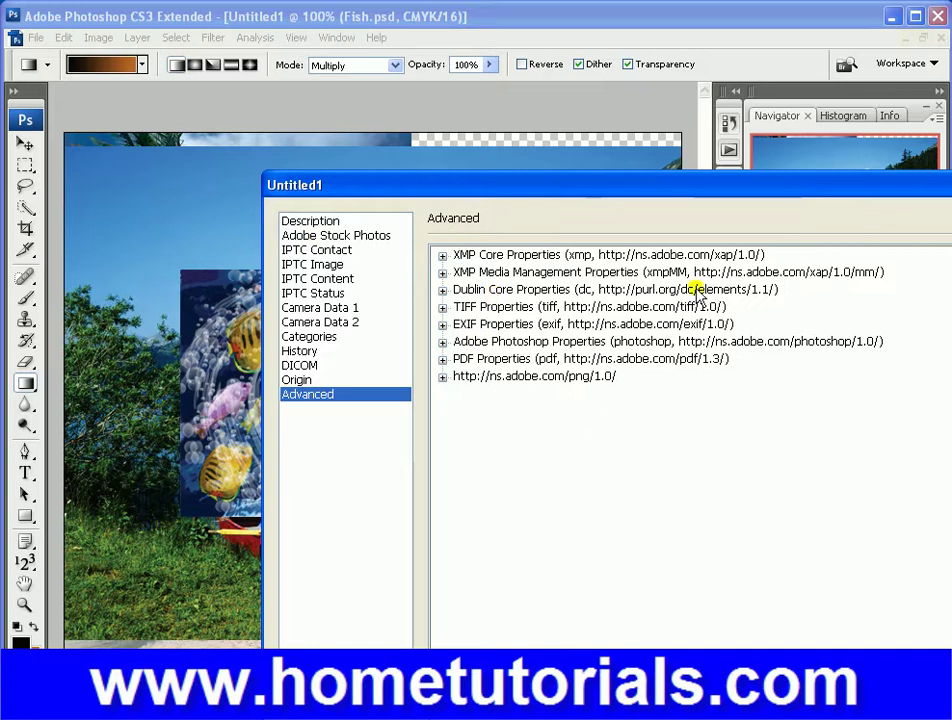
{"action": "left_click", "coordinate": [683, 190]}
{"action": "left_click_drag", "start_coordinate": [683, 190], "coordinate": [499, 70]}
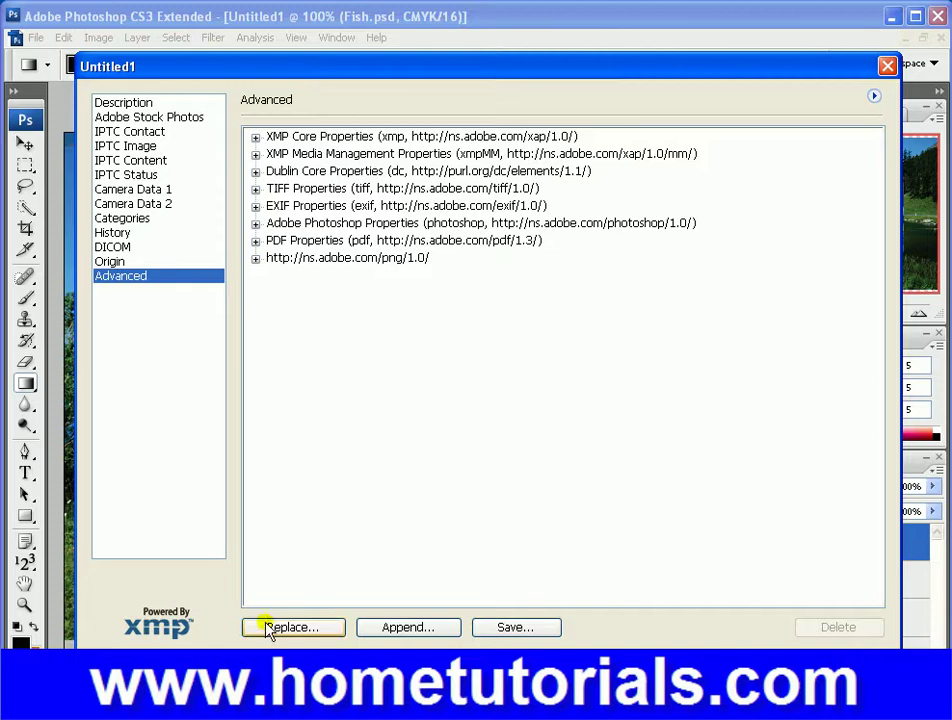
{"action": "key", "text": "Return"}
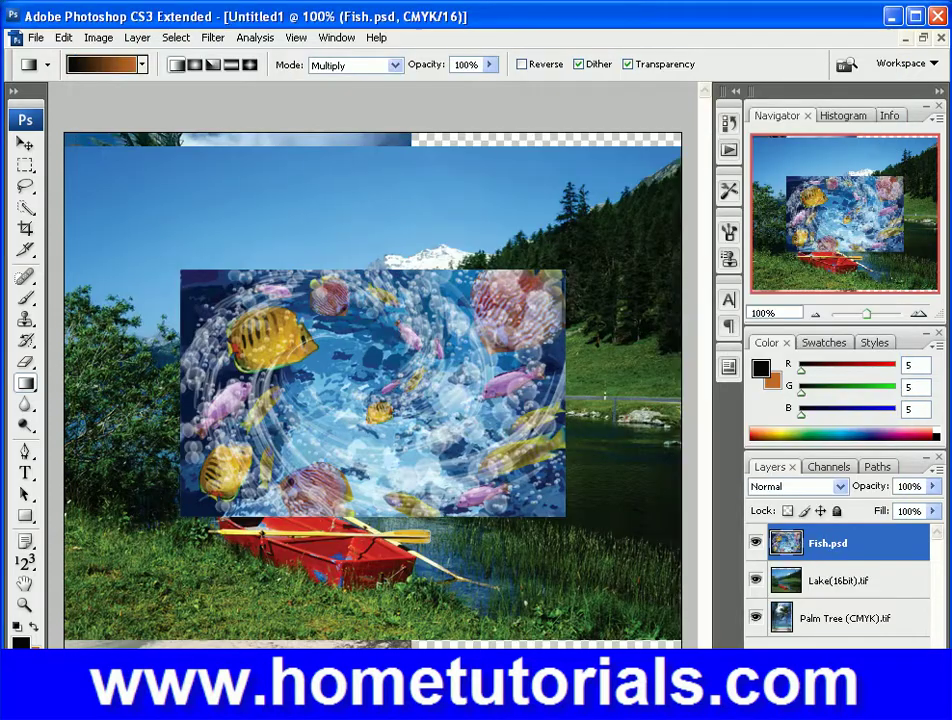
{"action": "left_click", "coordinate": [33, 38]}
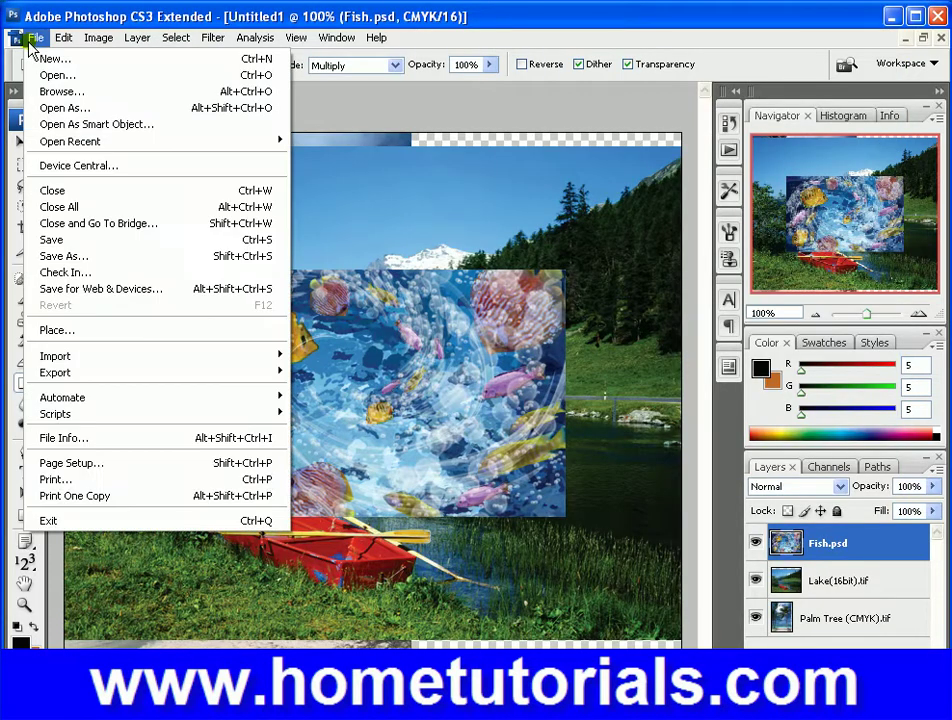
{"action": "left_click", "coordinate": [192, 462]}
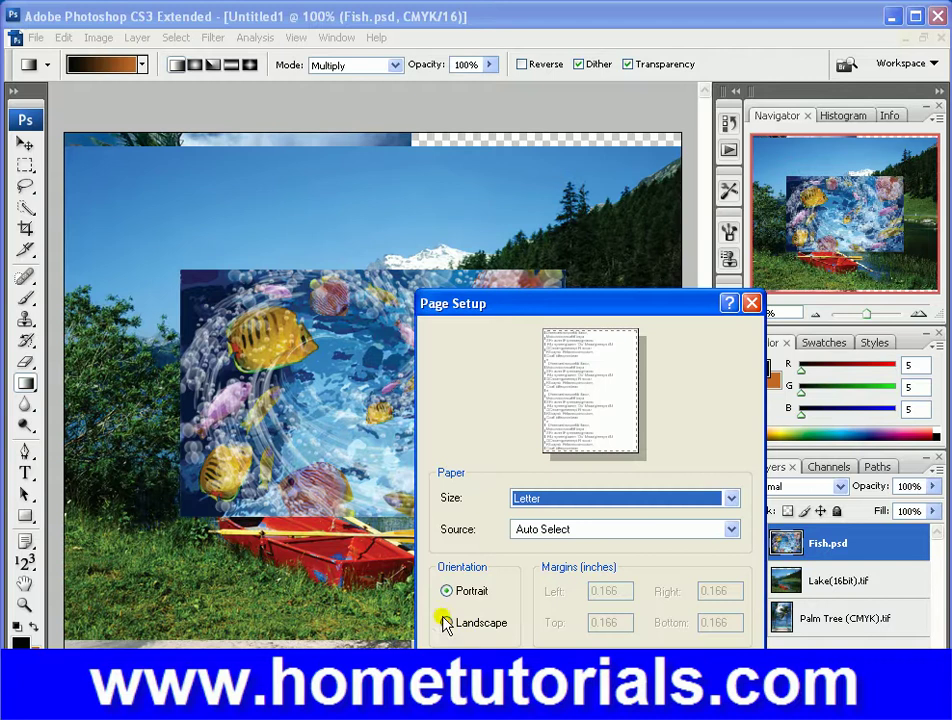
{"action": "left_click", "coordinate": [550, 494]}
{"action": "left_click", "coordinate": [555, 497]}
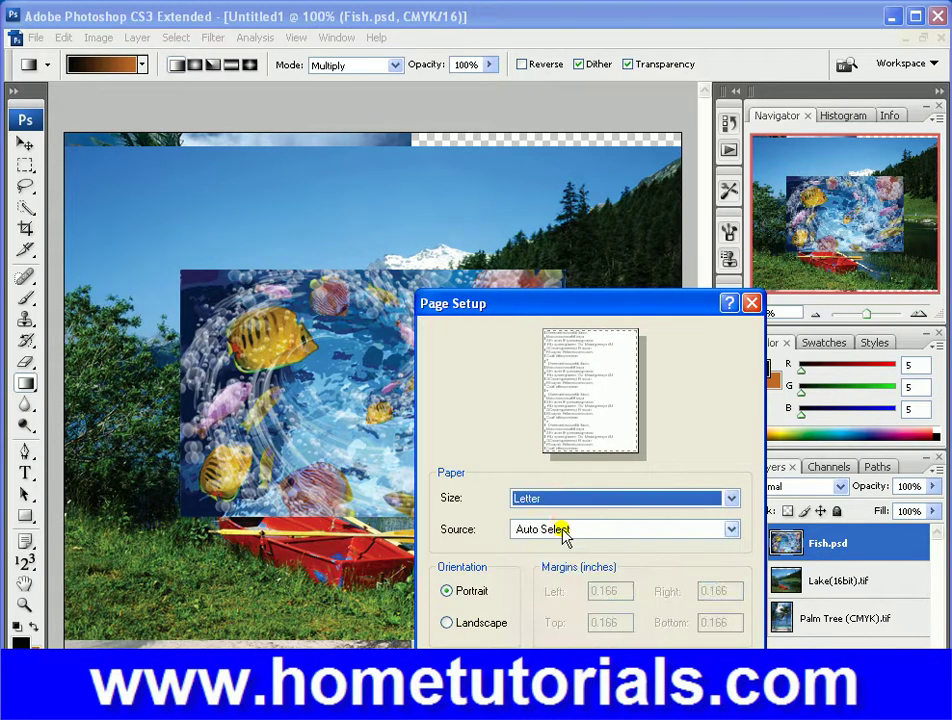
{"action": "left_click", "coordinate": [563, 531]}
{"action": "left_click", "coordinate": [563, 533]}
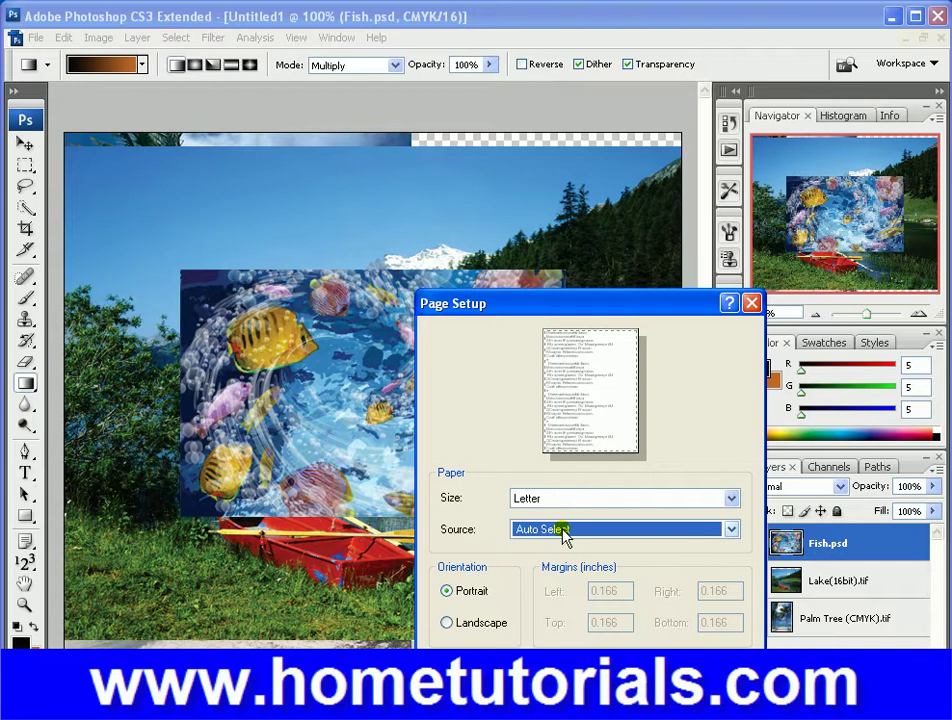
{"action": "left_click", "coordinate": [592, 680]}
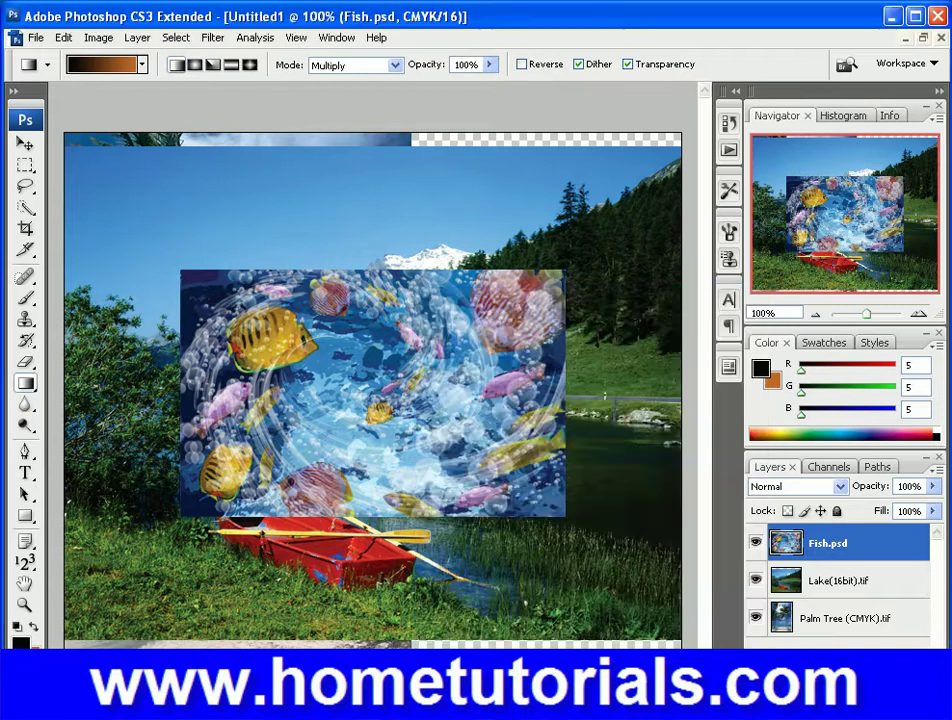
{"action": "left_click", "coordinate": [42, 39]}
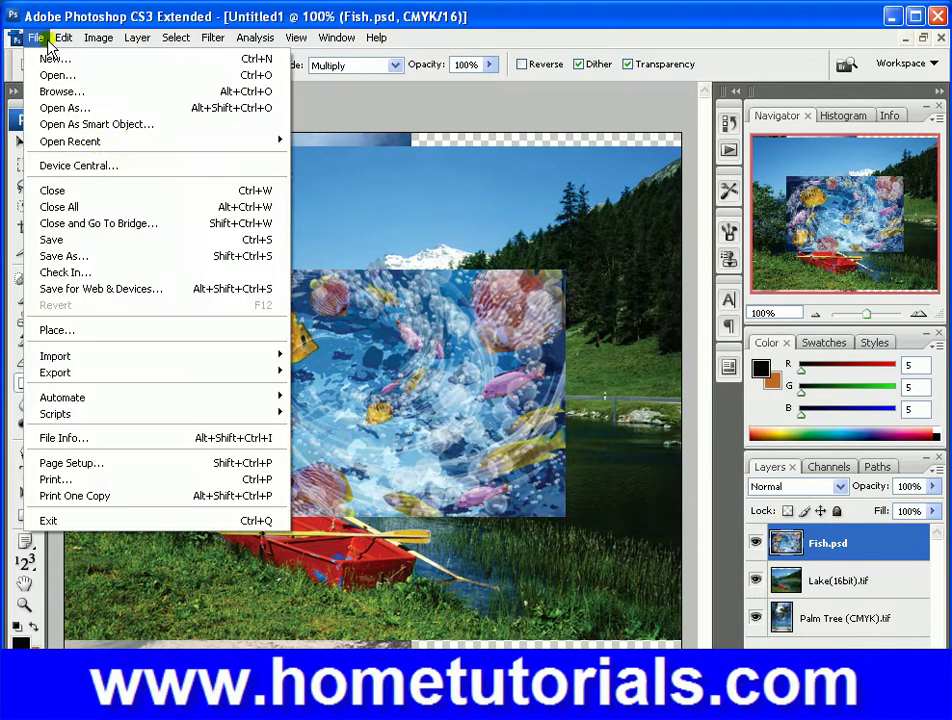
{"action": "left_click", "coordinate": [140, 484]}
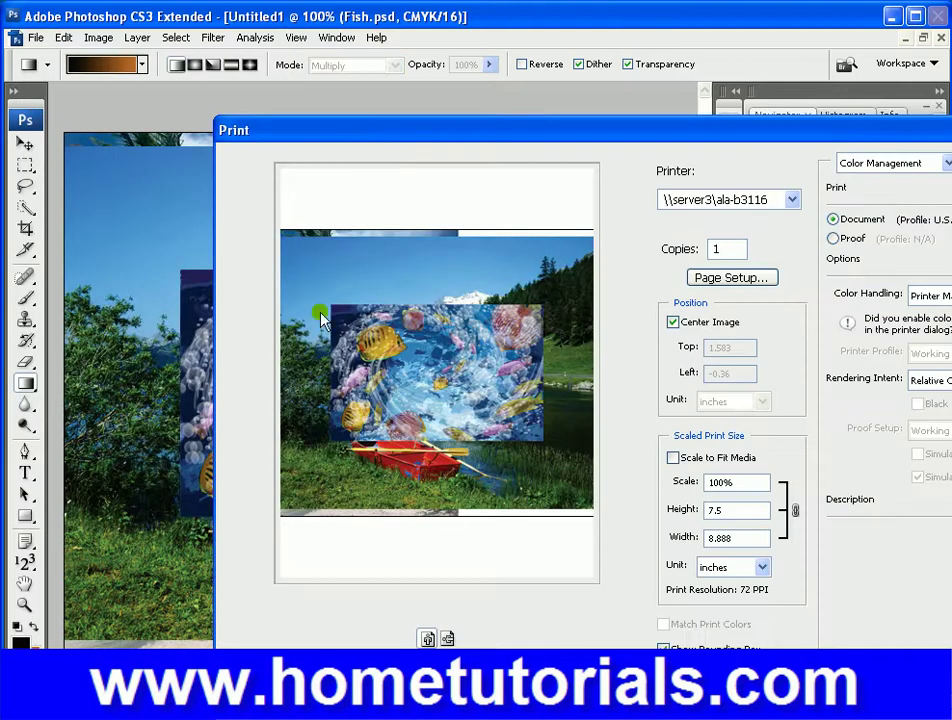
{"action": "left_click_drag", "start_coordinate": [410, 131], "coordinate": [156, 39]}
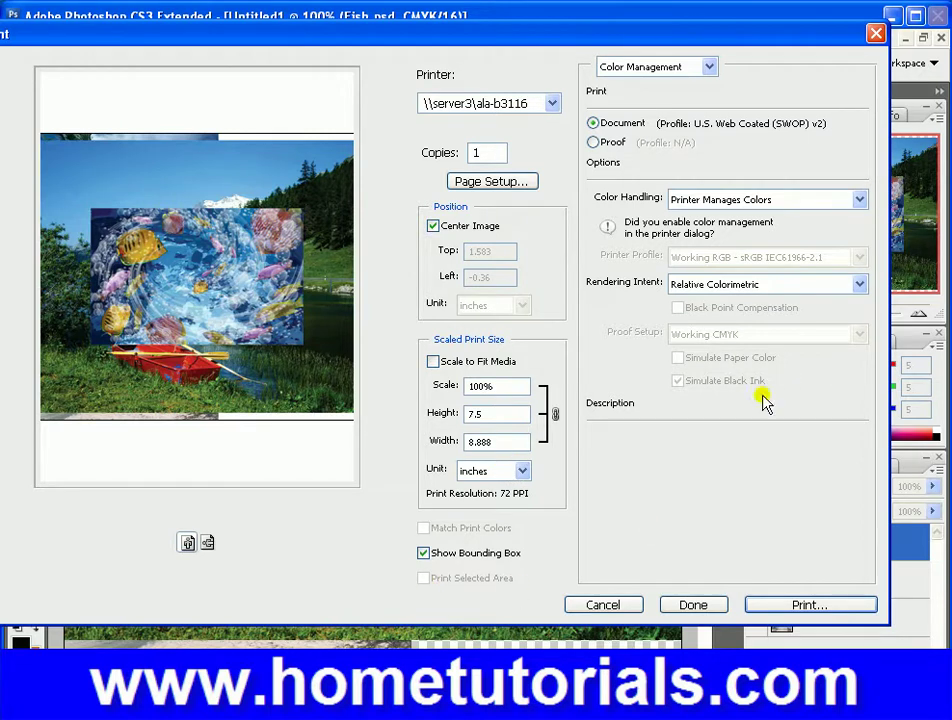
{"action": "left_click", "coordinate": [859, 201]}
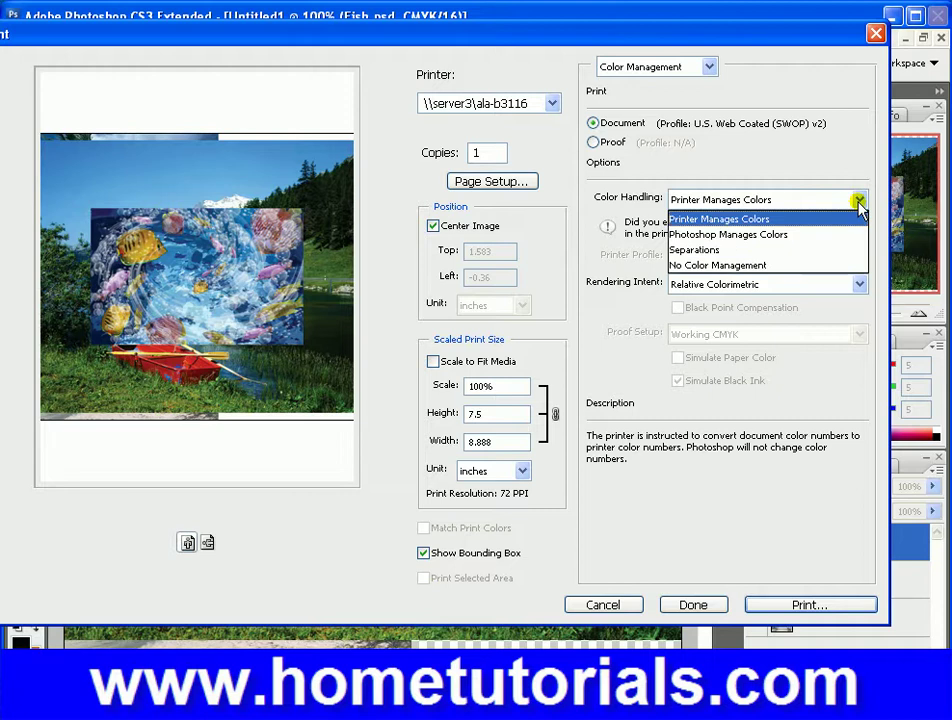
{"action": "left_click", "coordinate": [859, 201]}
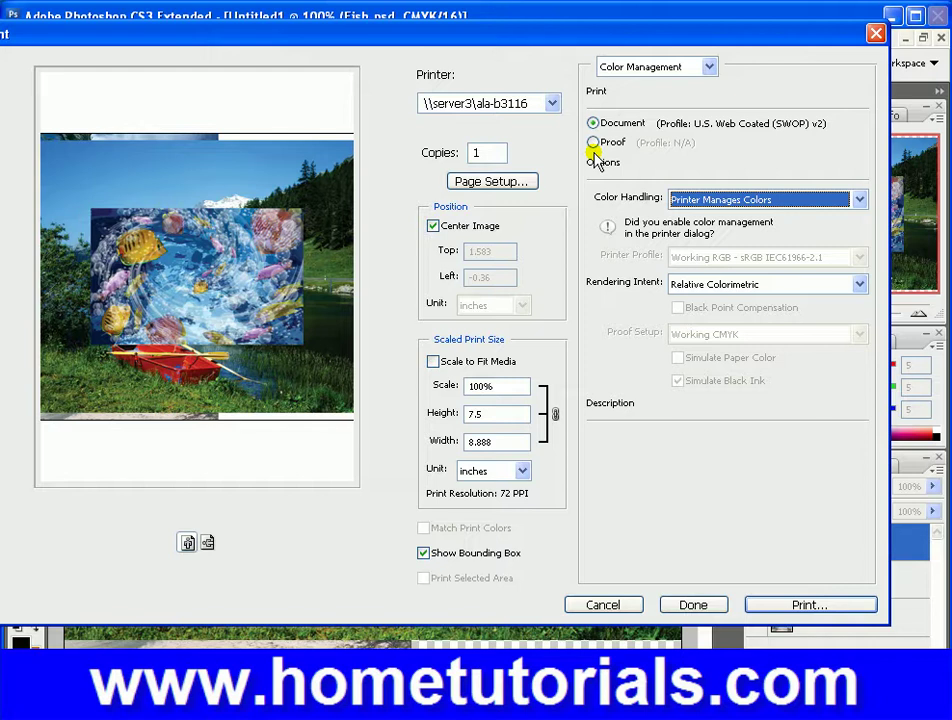
{"action": "left_click", "coordinate": [678, 68]}
{"action": "left_click", "coordinate": [680, 70]}
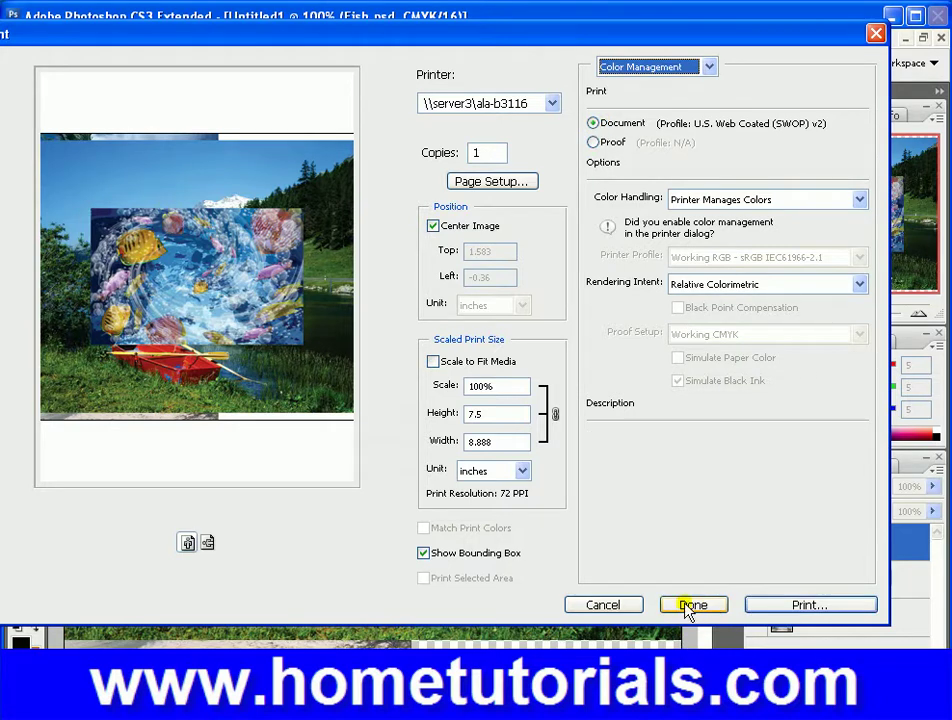
{"action": "left_click", "coordinate": [615, 607]}
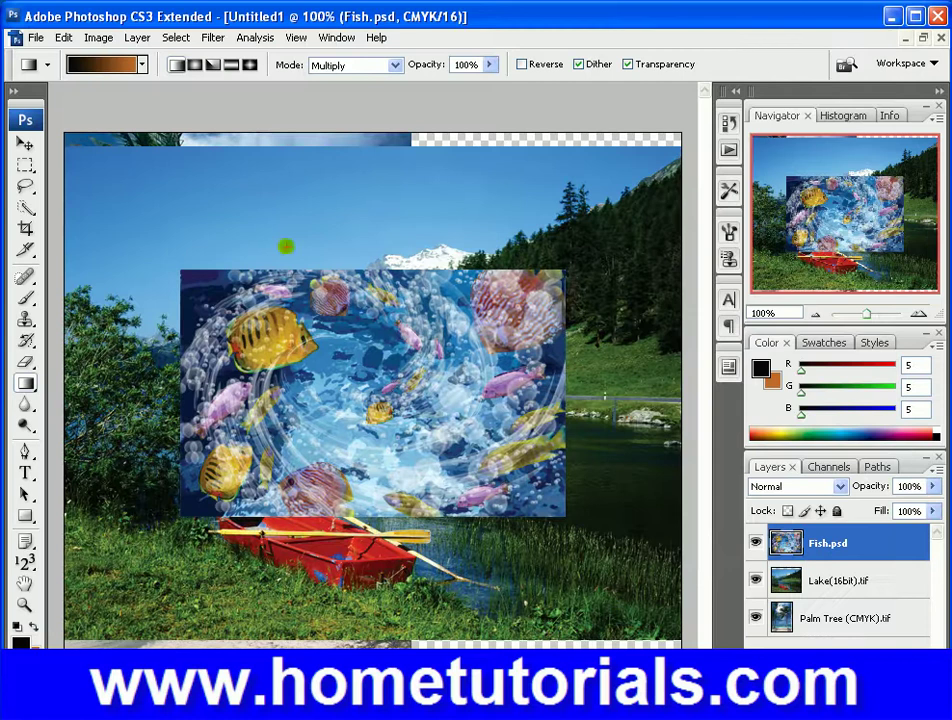
Dismiss the window control menu opened by mistake and reopen the File menu
{"action": "left_click", "coordinate": [31, 40]}
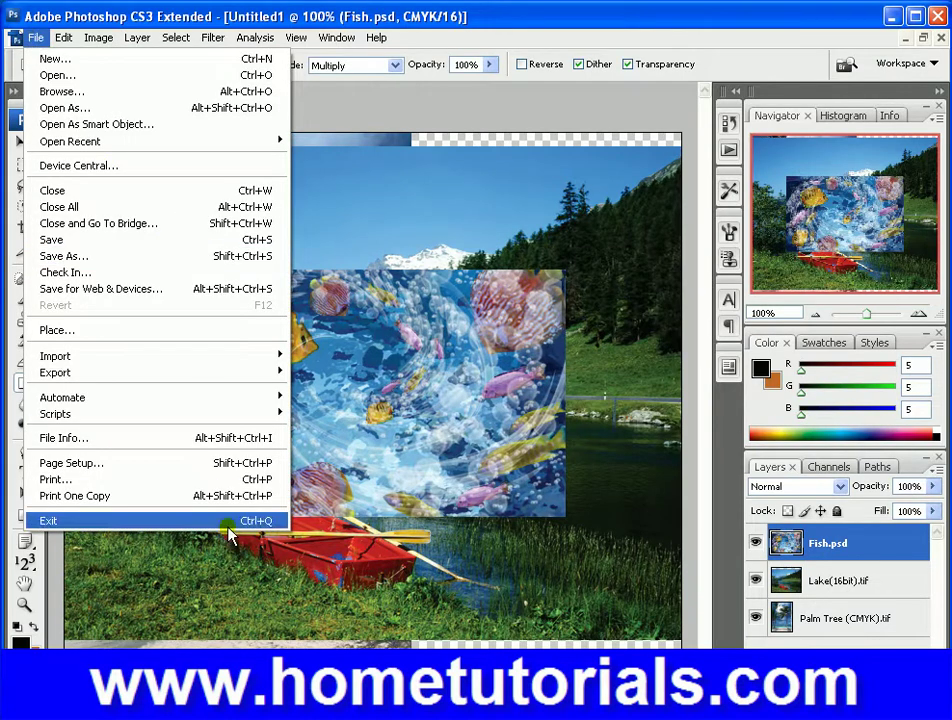
{"action": "left_click", "coordinate": [13, 38]}
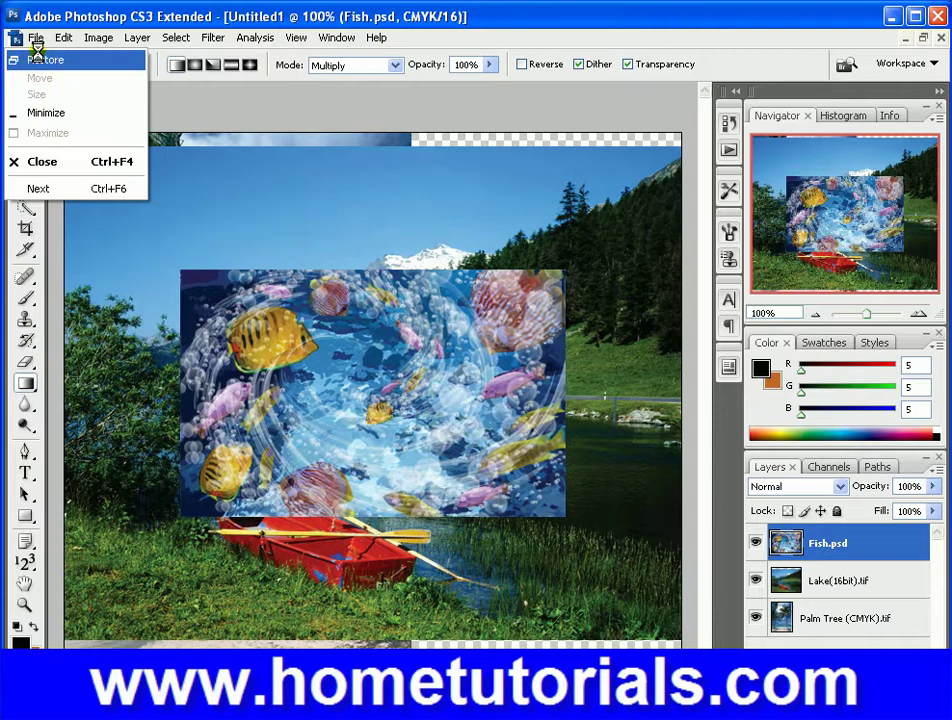
{"action": "left_click", "coordinate": [36, 38]}
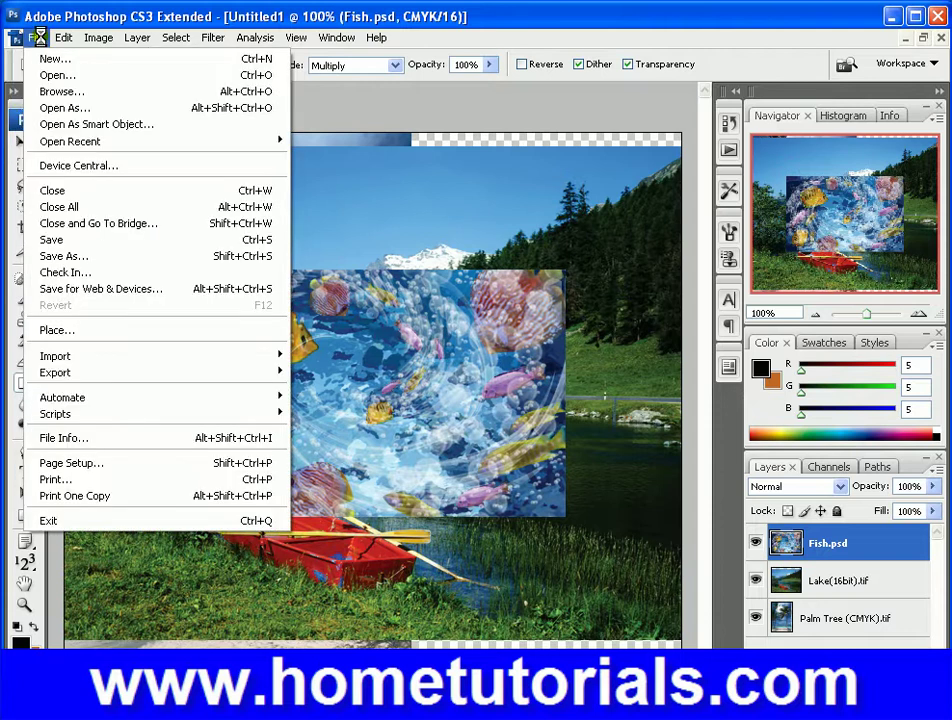